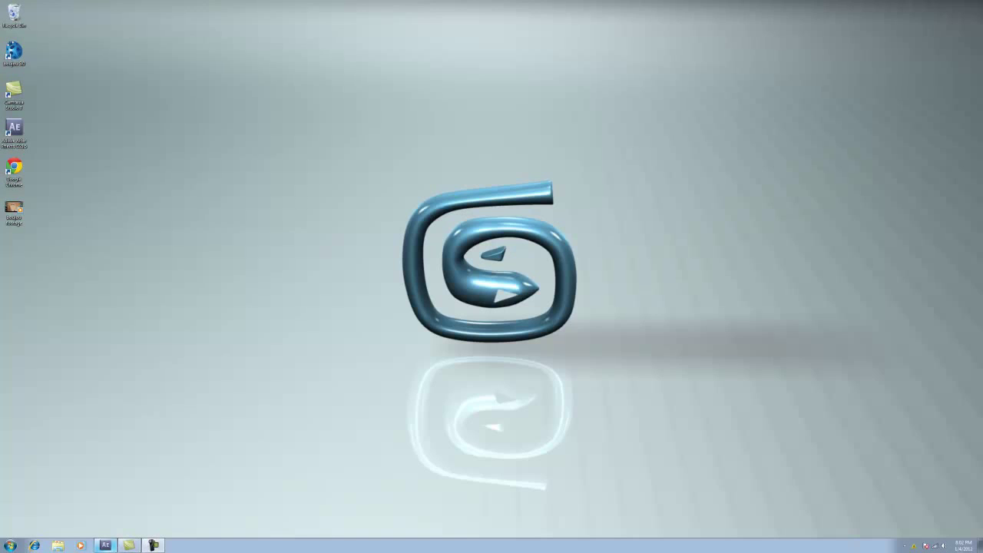
Bring up After Effects, take its window out of full screen, and resize and move it so the desktop icons stay uncovered.
{"action": "left_click", "coordinate": [105, 546]}
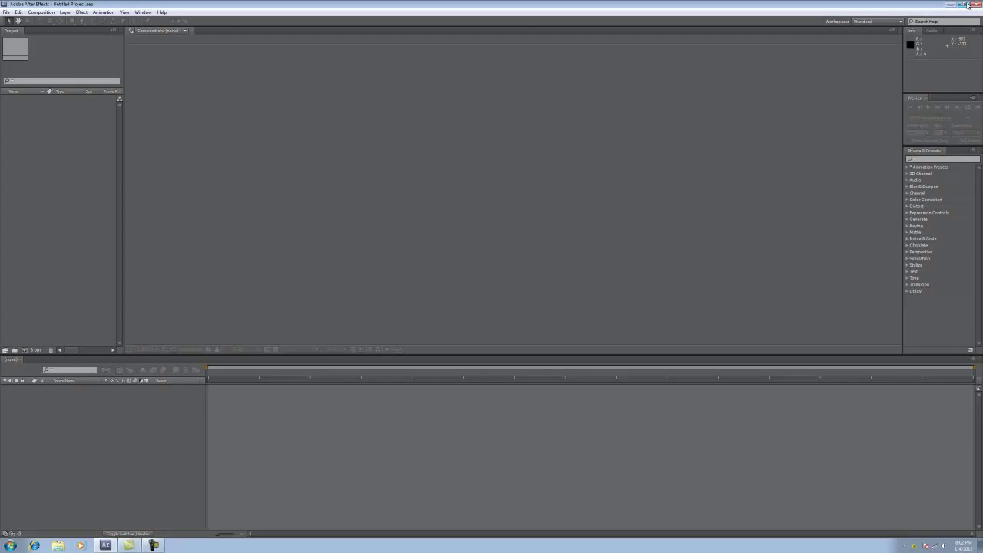
{"action": "left_click", "coordinate": [962, 3]}
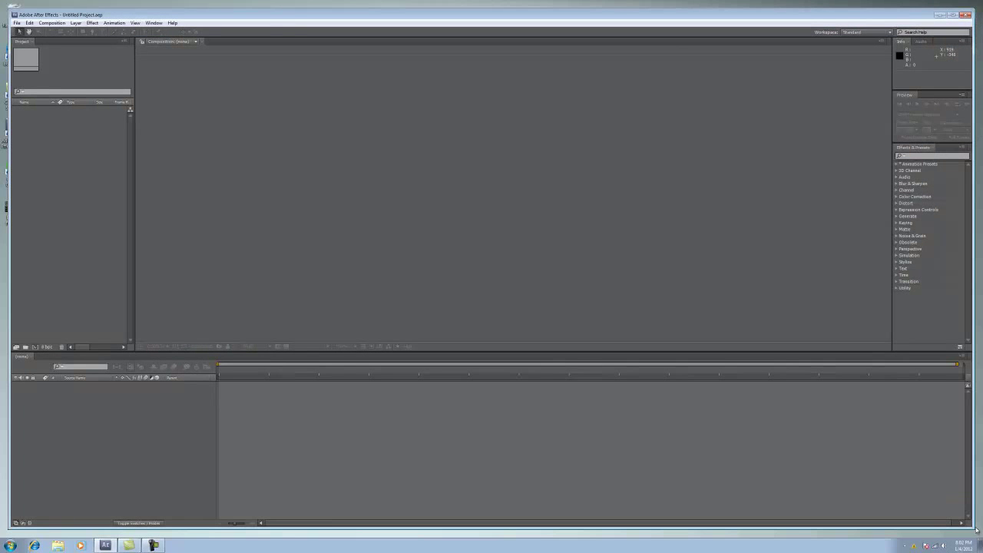
{"action": "left_click_drag", "start_coordinate": [974, 526], "coordinate": [679, 375]}
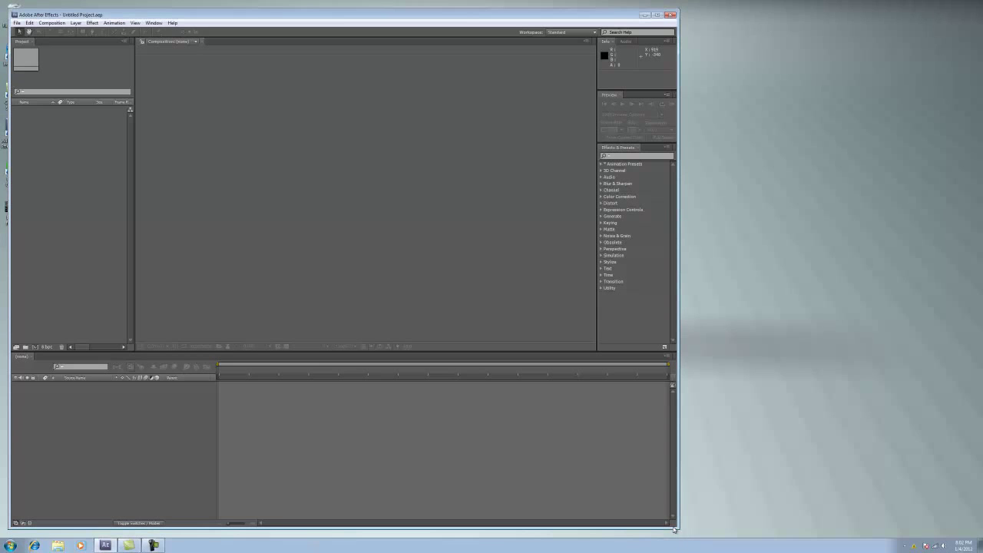
{"action": "left_click", "coordinate": [916, 504]}
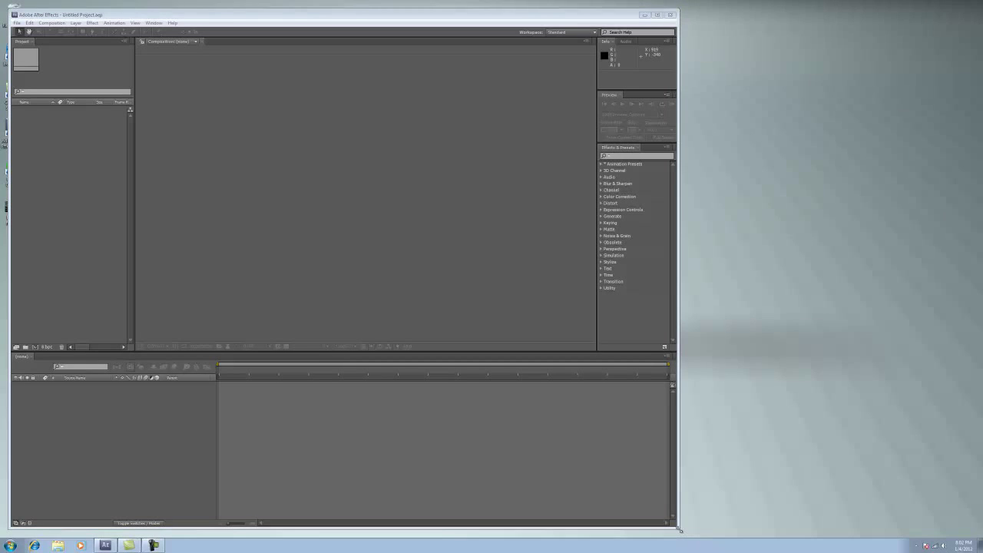
{"action": "left_click_drag", "start_coordinate": [678, 528], "coordinate": [892, 479]}
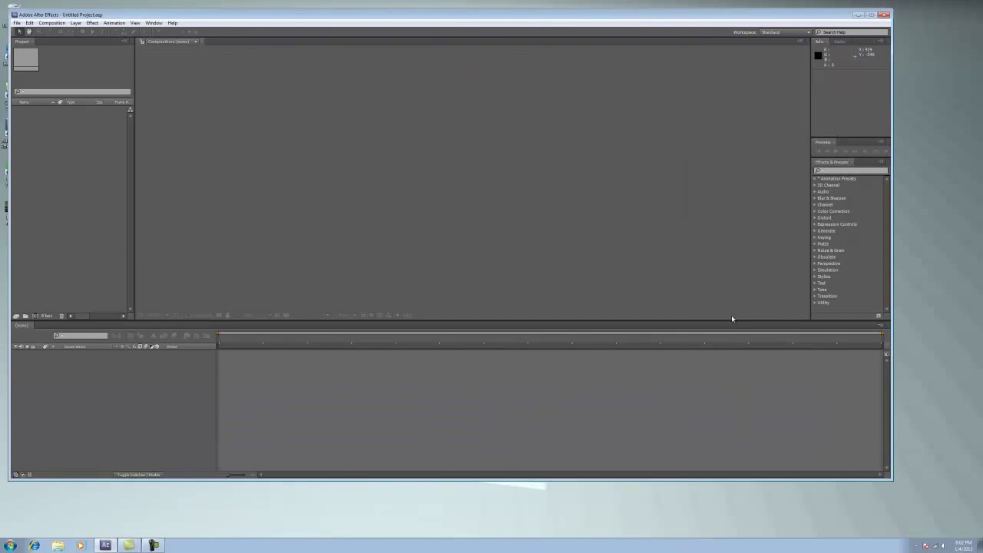
{"action": "left_click_drag", "start_coordinate": [456, 17], "coordinate": [488, 16]}
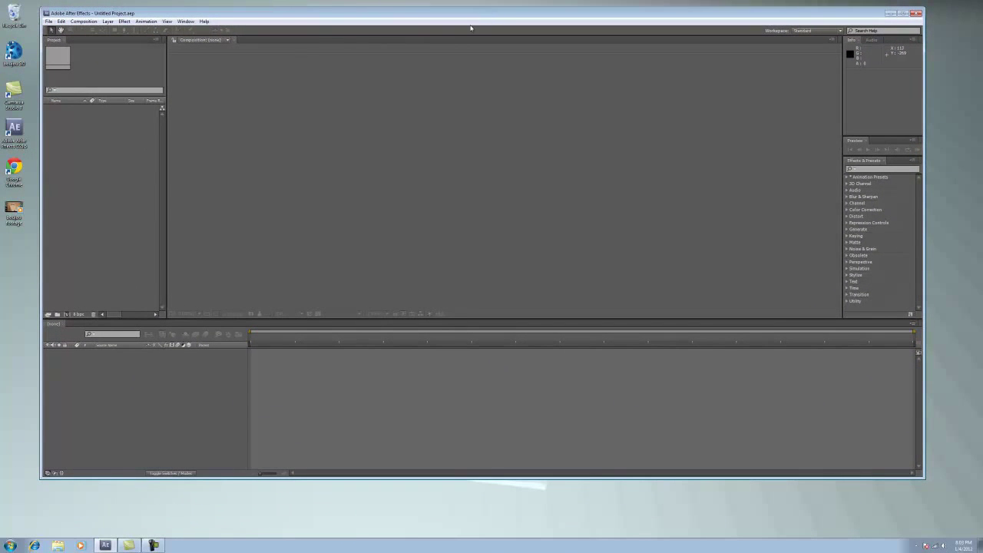
Import the boujou footage movie from the Desktop into the project.
{"action": "left_click", "coordinate": [50, 21]}
{"action": "left_click", "coordinate": [204, 129]}
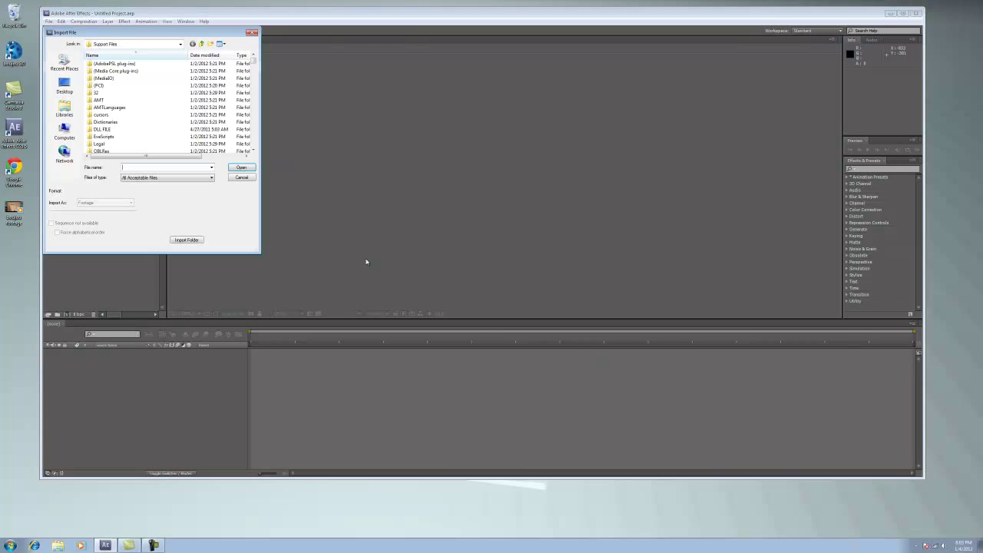
{"action": "left_click", "coordinate": [64, 85]}
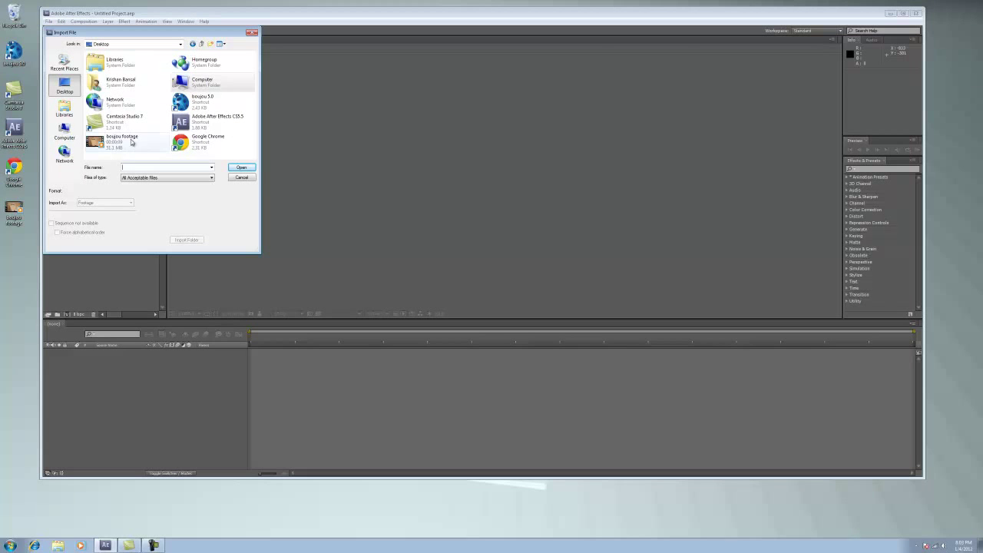
{"action": "left_click", "coordinate": [131, 142]}
{"action": "left_click", "coordinate": [254, 170]}
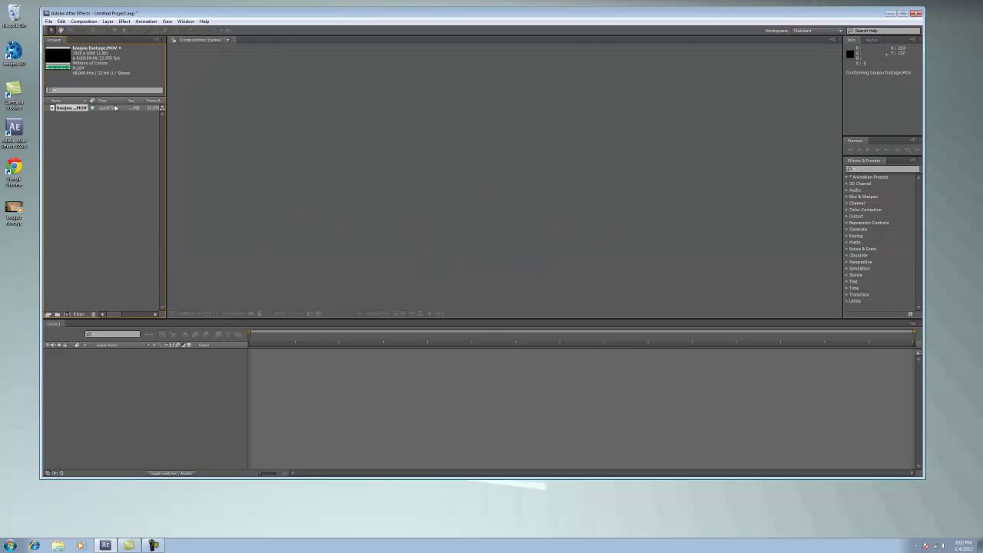
Create a new composition from the boujou footage clip and add it to the render queue.
{"action": "left_click_drag", "start_coordinate": [73, 108], "coordinate": [67, 315]}
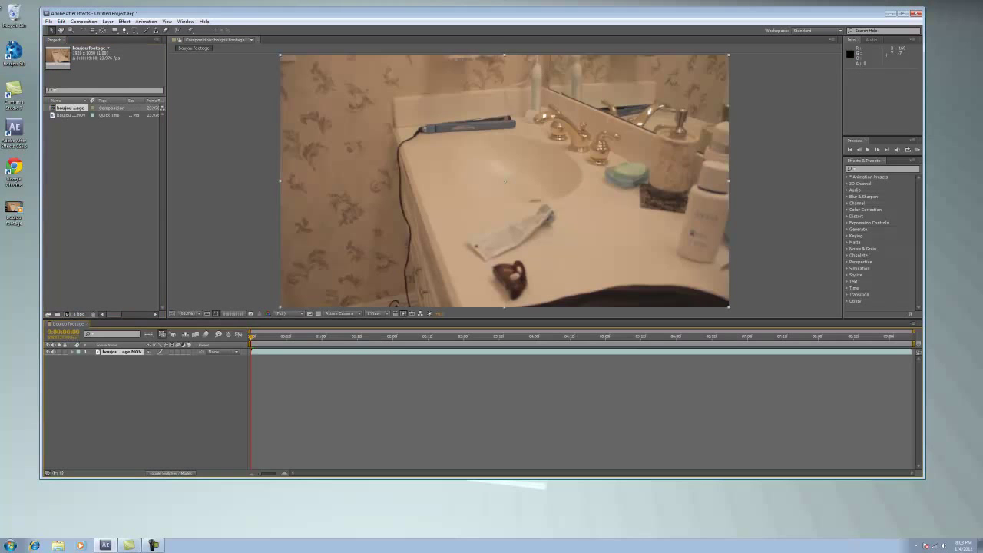
{"action": "left_click", "coordinate": [91, 21]}
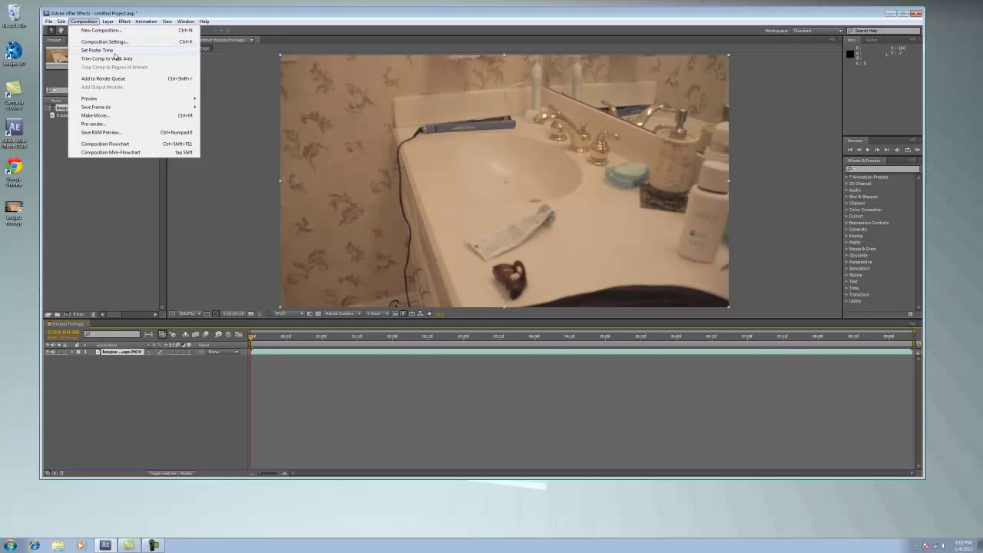
{"action": "left_click", "coordinate": [119, 86]}
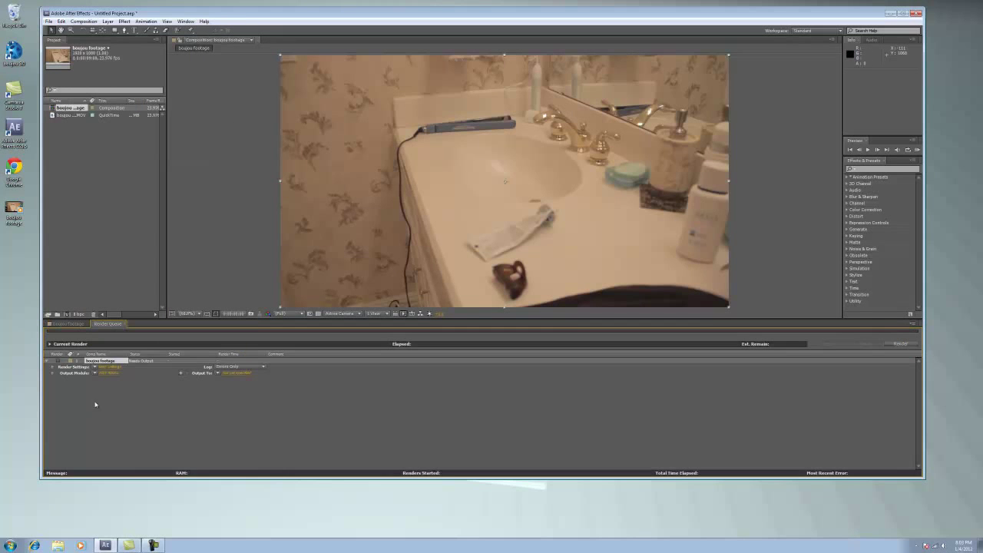
Set the output module's format to JPEG Sequence with the JPEG quality raised to the biggest file size.
{"action": "left_click", "coordinate": [112, 372]}
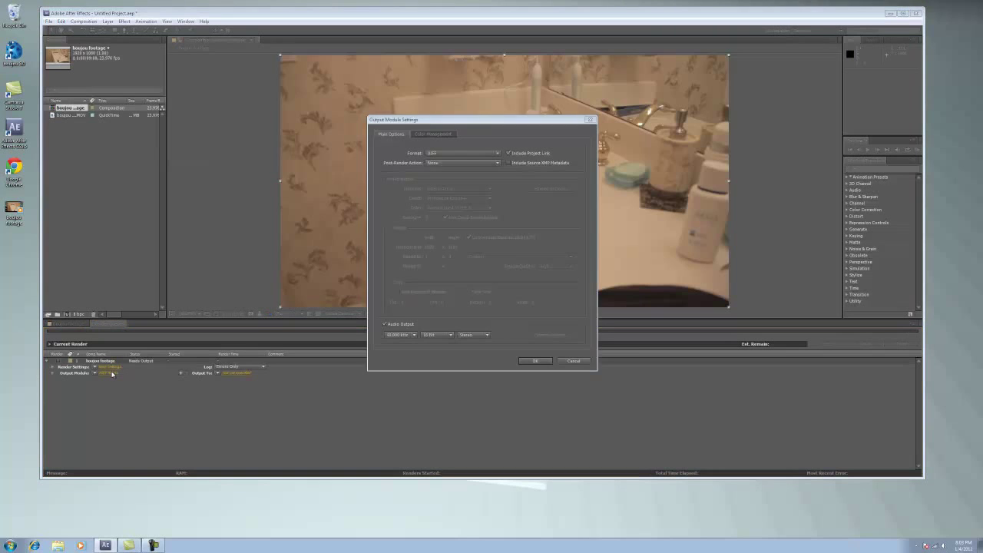
{"action": "left_click", "coordinate": [480, 154]}
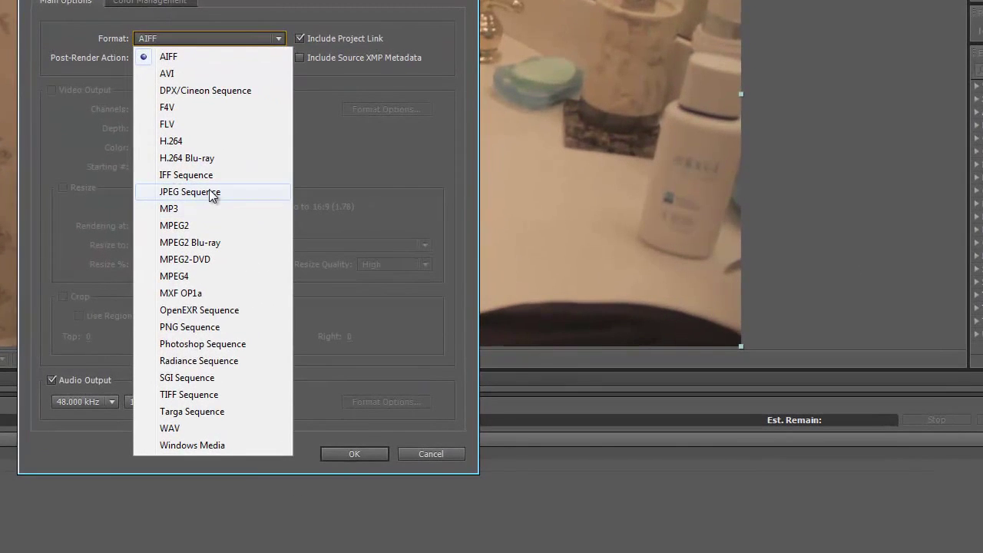
{"action": "left_click", "coordinate": [213, 192]}
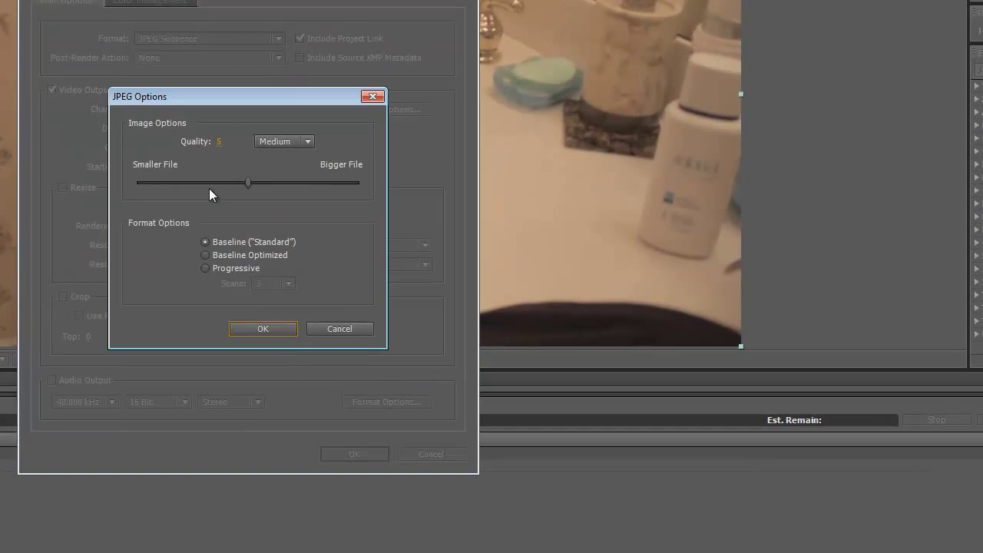
{"action": "left_click_drag", "start_coordinate": [249, 185], "coordinate": [418, 222]}
{"action": "left_click", "coordinate": [277, 328]}
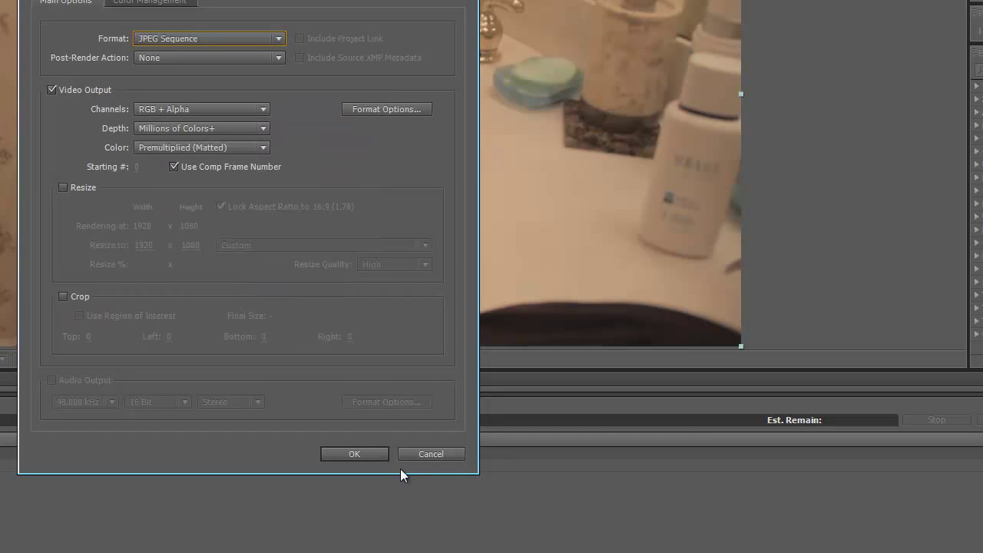
{"action": "left_click", "coordinate": [349, 458]}
Accept the render settings with Best quality and Full resolution, and try to start the render.
{"action": "left_click", "coordinate": [22, 374]}
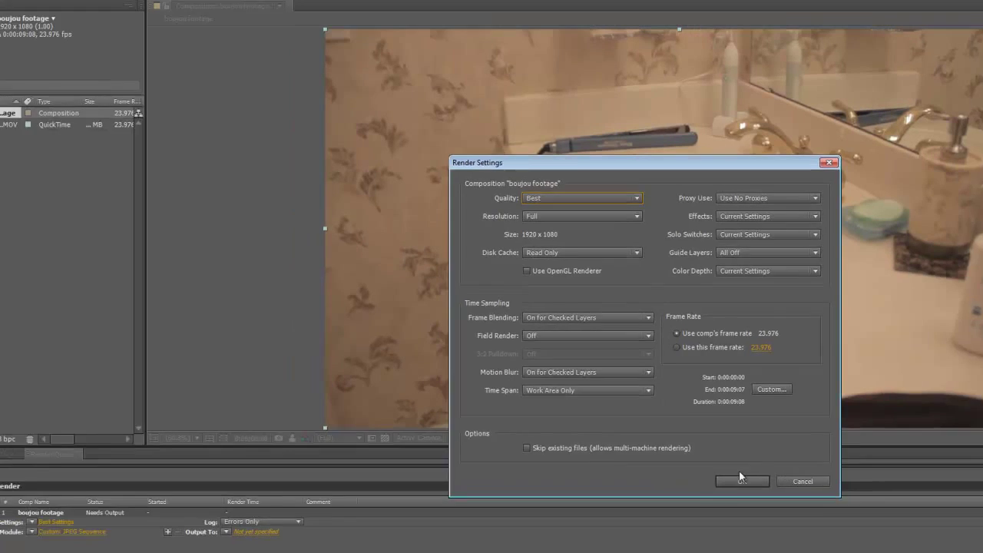
{"action": "left_click", "coordinate": [372, 414]}
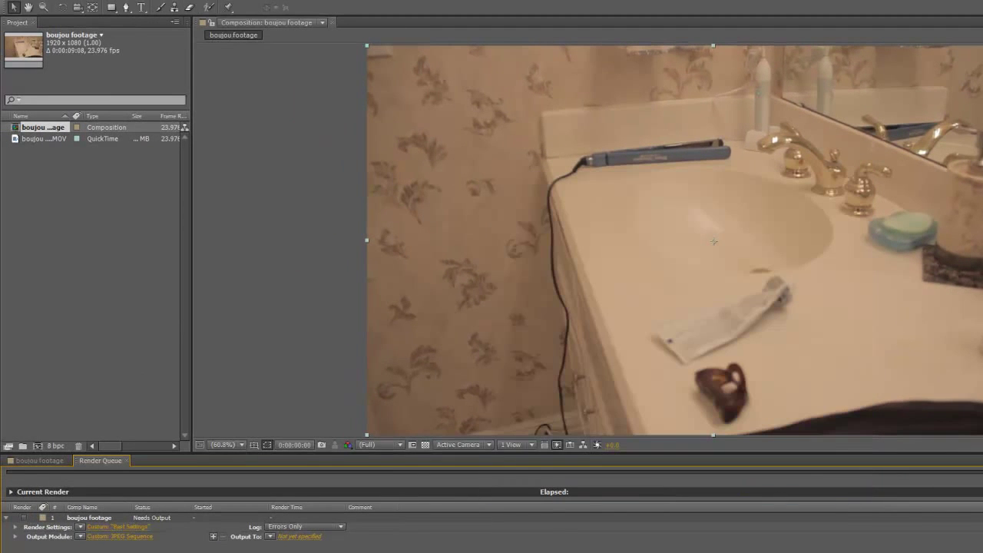
{"action": "key", "text": "Return"}
{"action": "key", "text": "Return"}
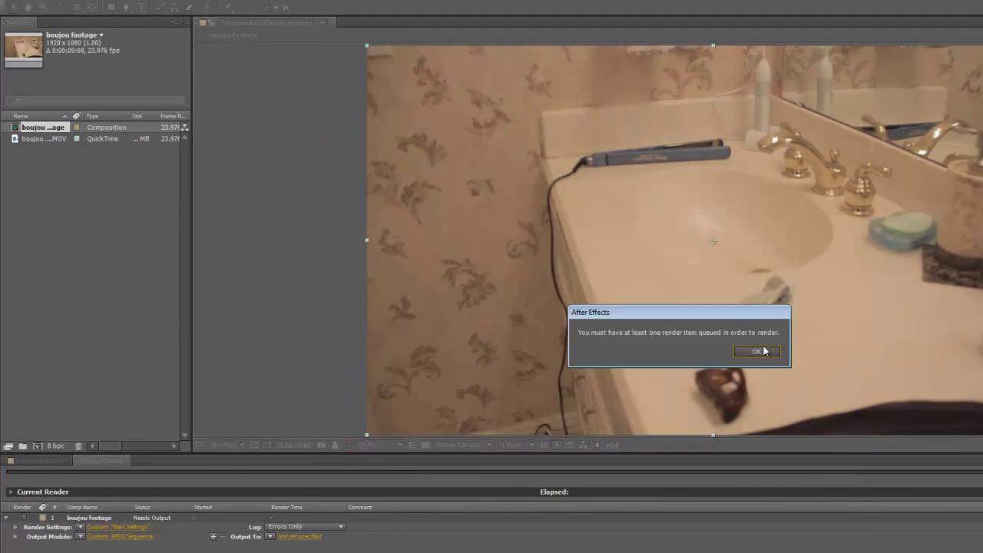
Clear the default output file name and choose the Desktop folder inside the user's home folder as the render destination.
{"action": "key", "text": "ctrl+m"}
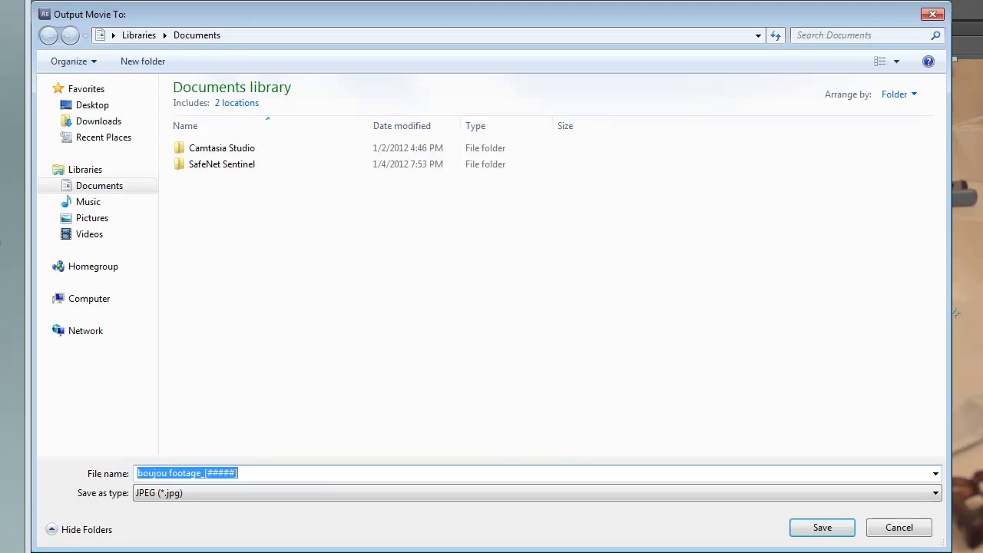
{"action": "key", "text": "BackSpace"}
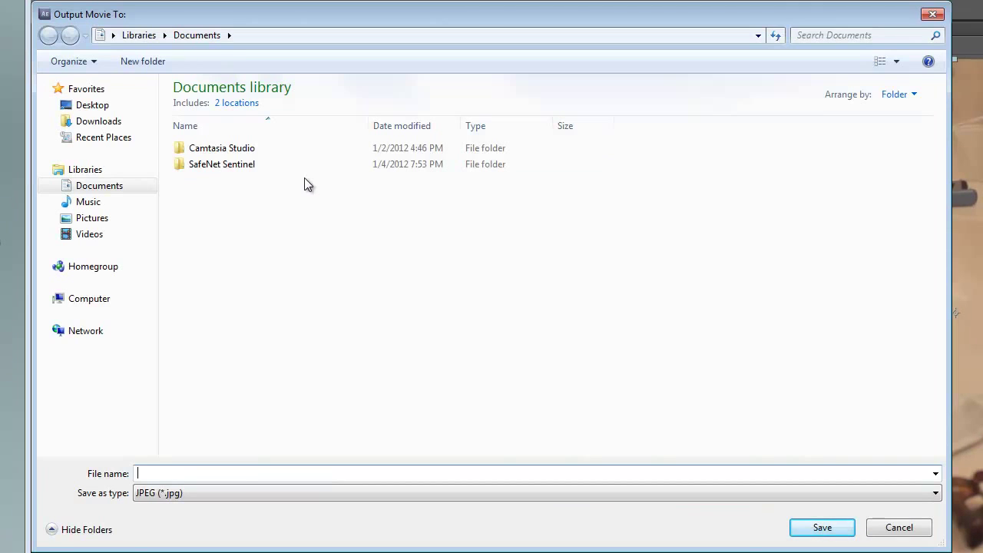
{"action": "left_click", "coordinate": [92, 104]}
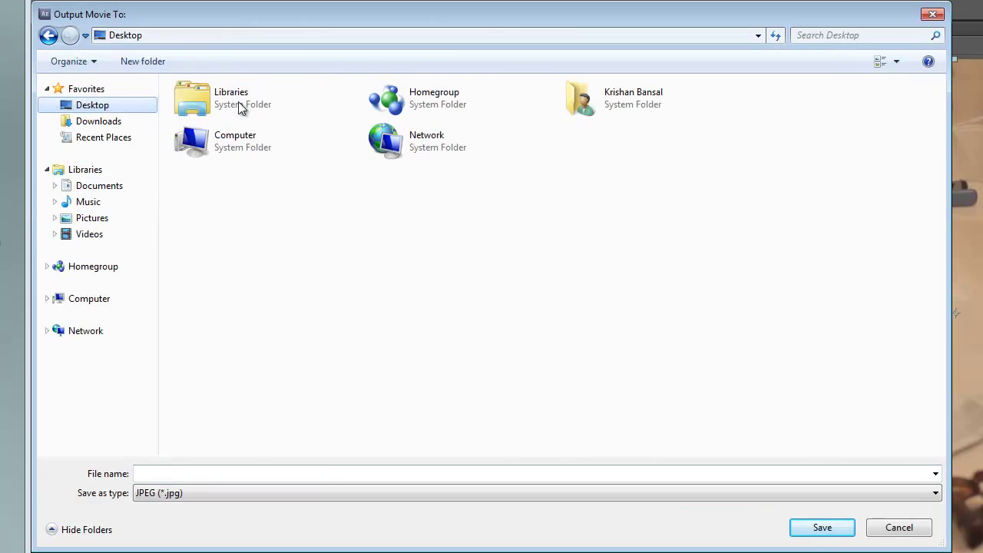
{"action": "left_click", "coordinate": [196, 112]}
{"action": "double_click", "coordinate": [637, 96]}
{"action": "double_click", "coordinate": [255, 108]}
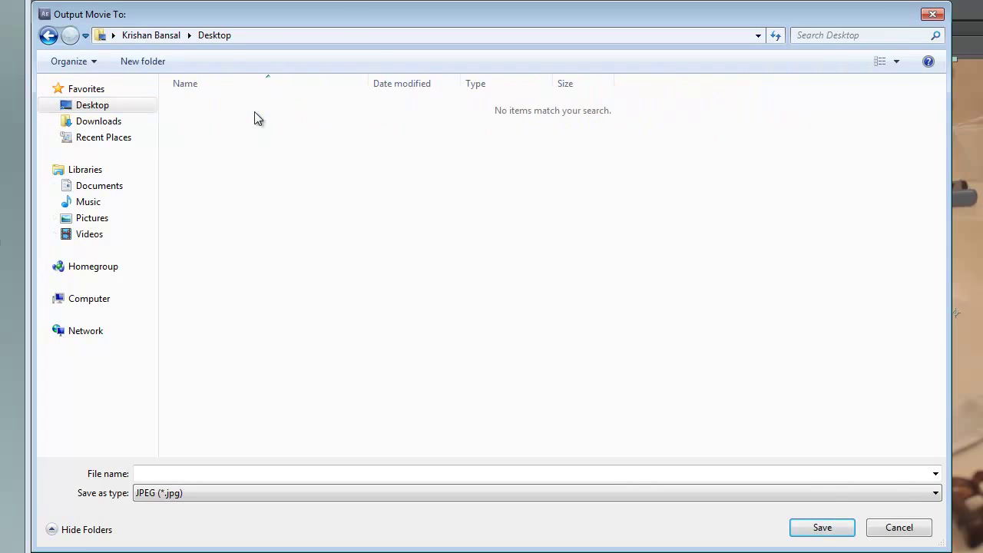
Save the output under the name "Boujou tutorial" and start rendering the JPEG sequence.
{"action": "left_click", "coordinate": [442, 470]}
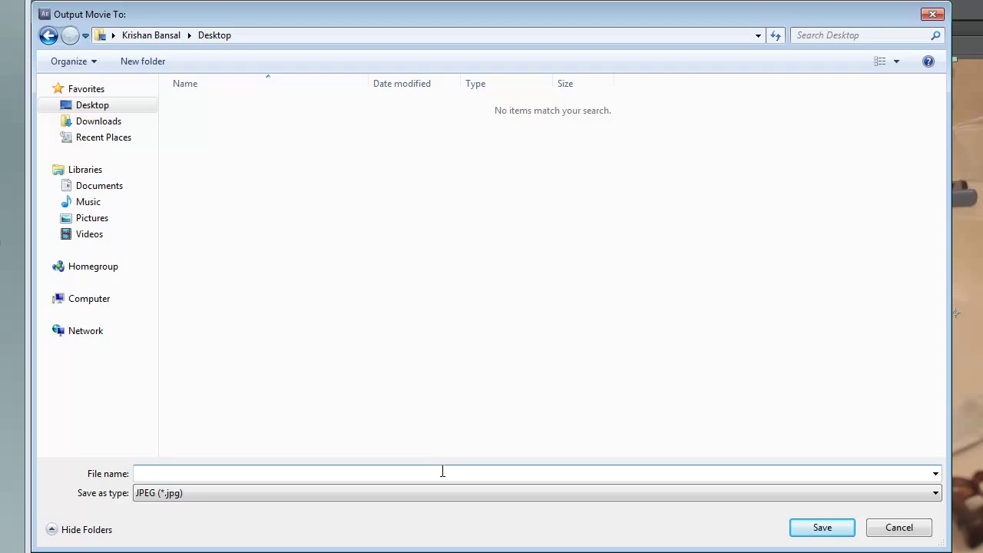
{"action": "type", "text": "Bou"}
{"action": "type", "text": "ho"}
{"action": "key", "text": "BackSpace"}
{"action": "key", "text": "BackSpace"}
{"action": "type", "text": "jou "}
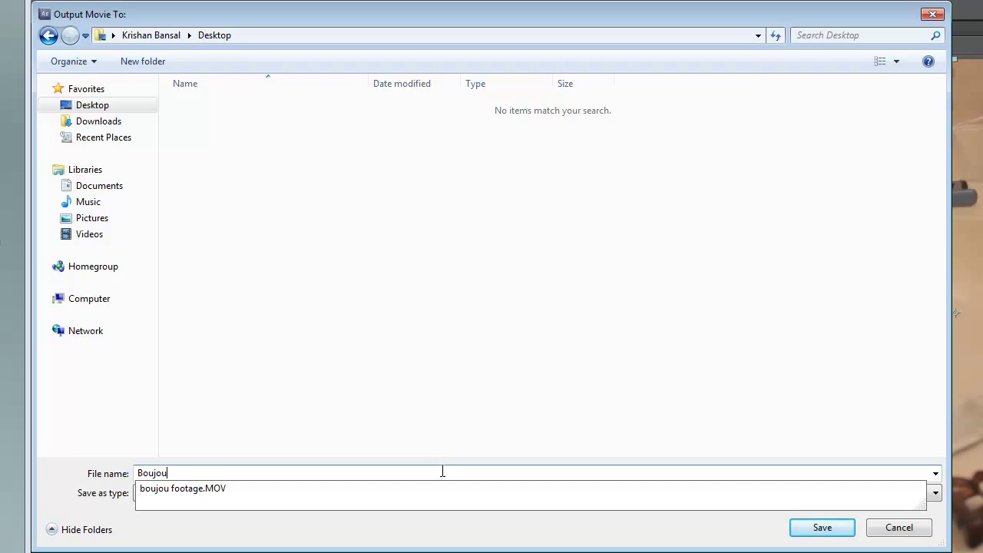
{"action": "type", "text": "tutorial"}
{"action": "key", "text": "Return"}
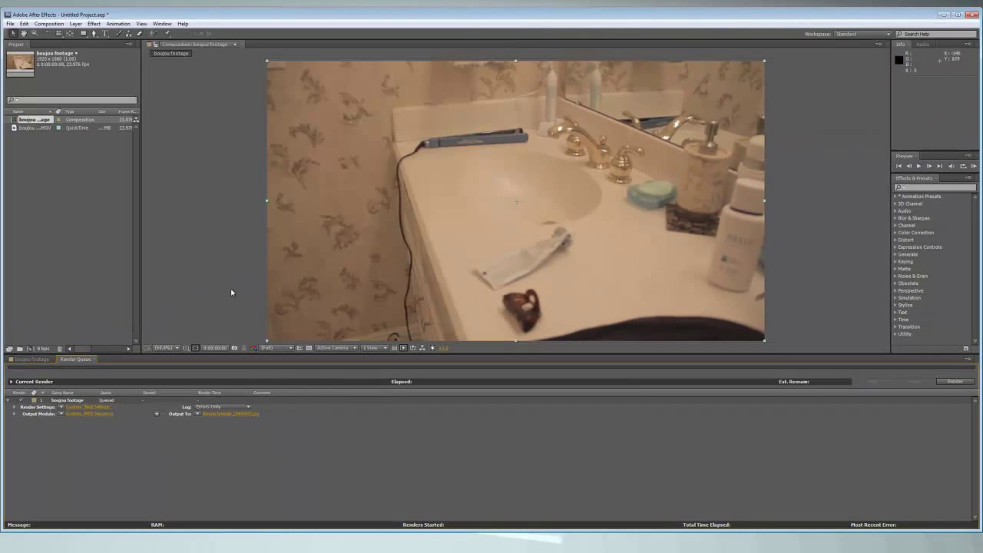
{"action": "left_click", "coordinate": [955, 381]}
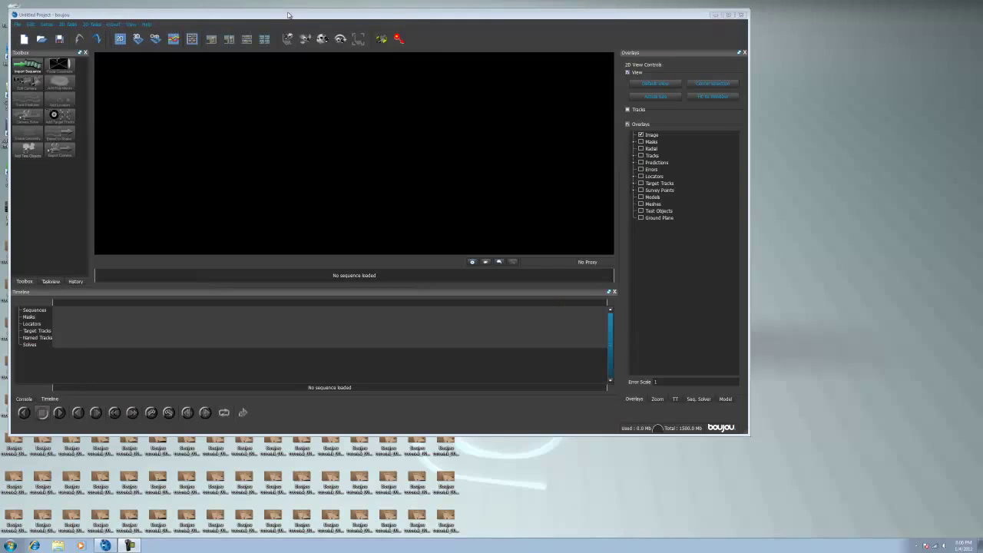
Switch to boujou, then enlarge its window and reposition it on the desktop.
{"action": "left_click_drag", "start_coordinate": [288, 14], "coordinate": [325, 18]}
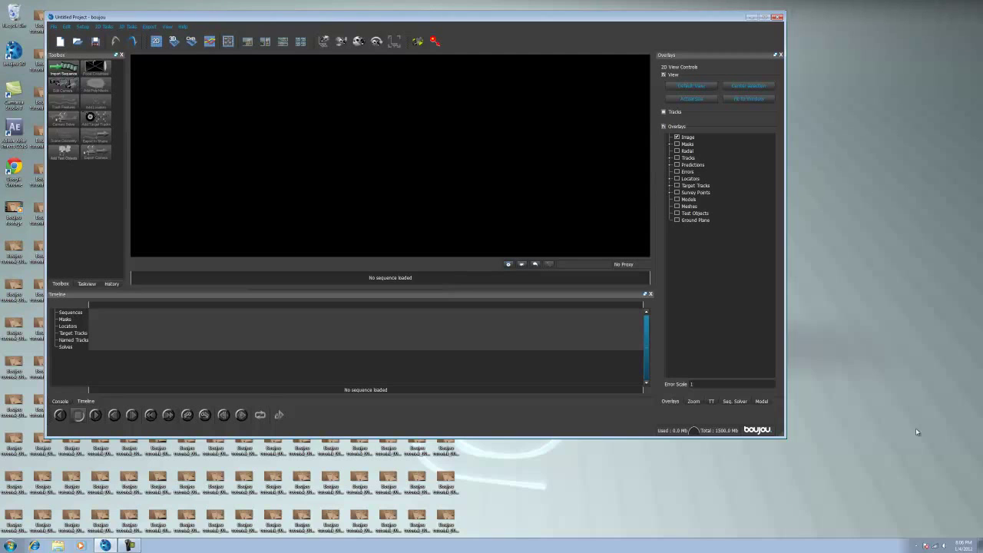
{"action": "left_click_drag", "start_coordinate": [784, 436], "coordinate": [971, 496]}
{"action": "left_click_drag", "start_coordinate": [736, 441], "coordinate": [913, 490]}
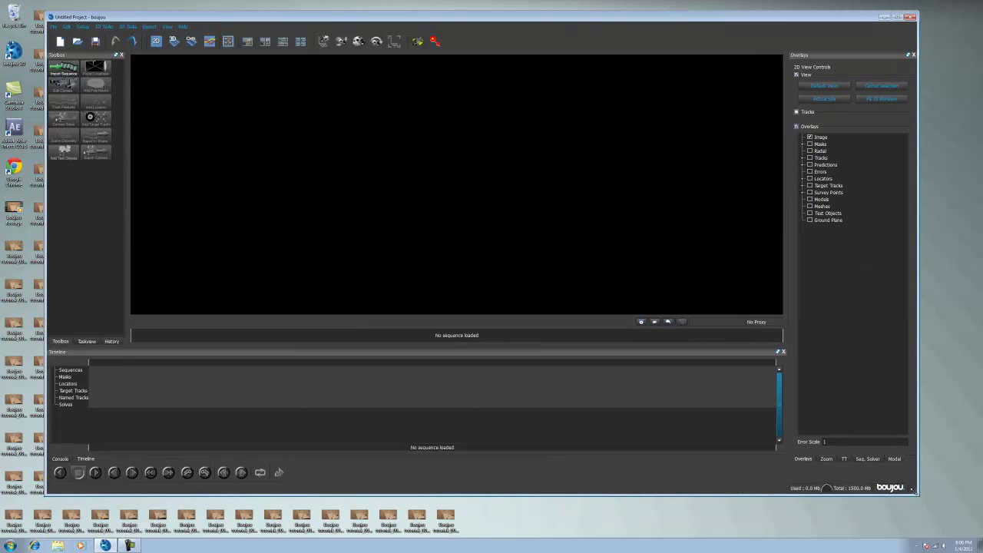
{"action": "left_click_drag", "start_coordinate": [160, 17], "coordinate": [130, 19]}
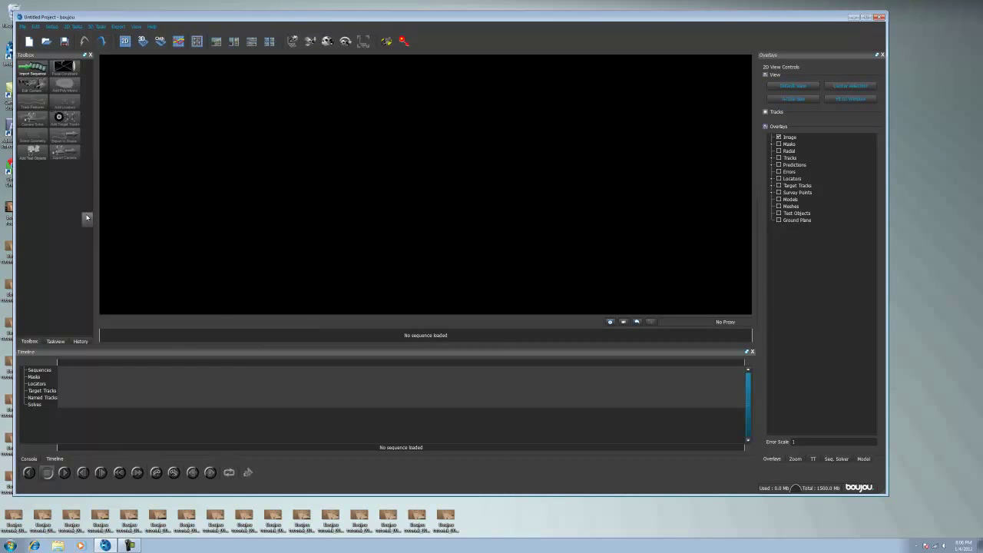
Start a sequence import and choose the first rendered frame, Boujou tutorial_00000.jpg, from the Desktop folder as its source.
{"action": "left_click", "coordinate": [42, 73]}
{"action": "left_click", "coordinate": [136, 75]}
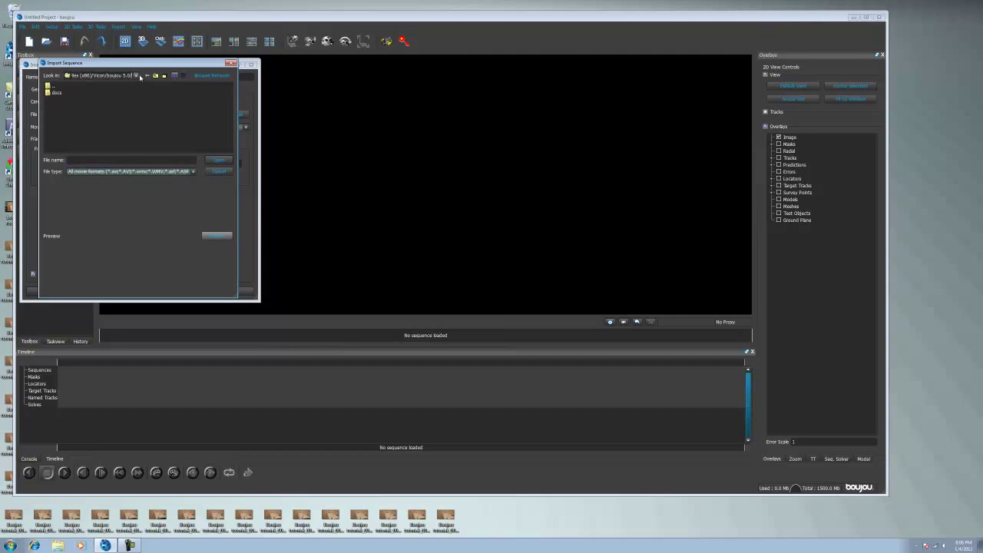
{"action": "left_click", "coordinate": [105, 109]}
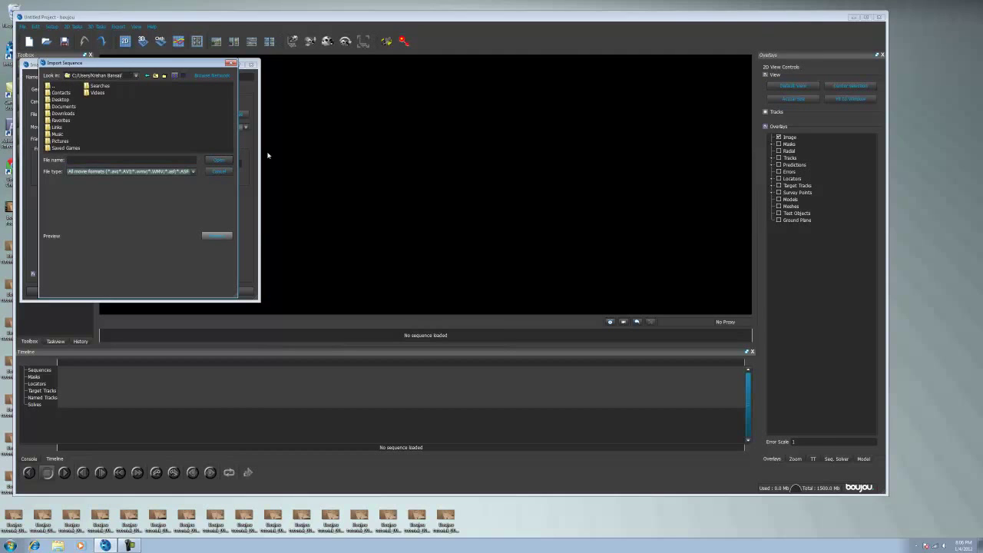
{"action": "double_click", "coordinate": [69, 101]}
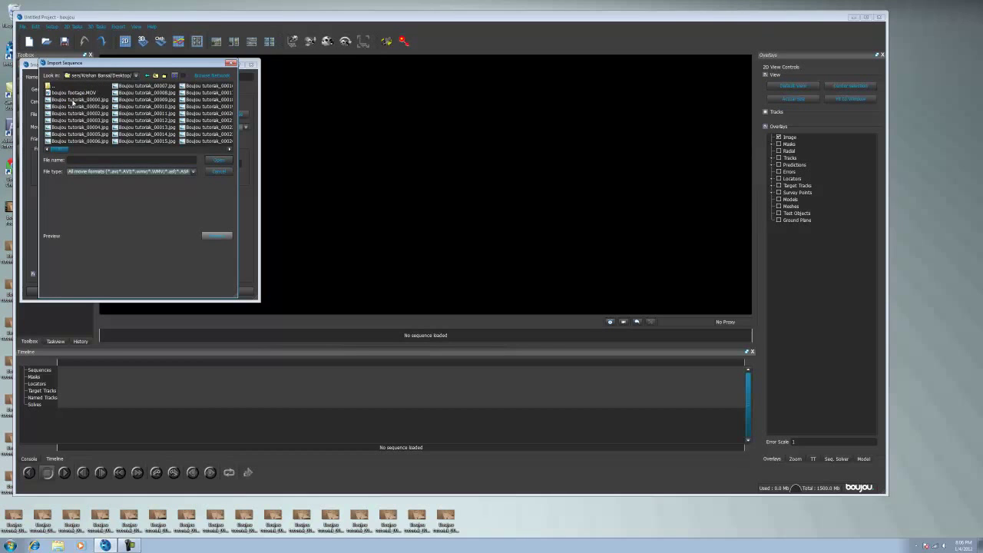
{"action": "left_click", "coordinate": [72, 100]}
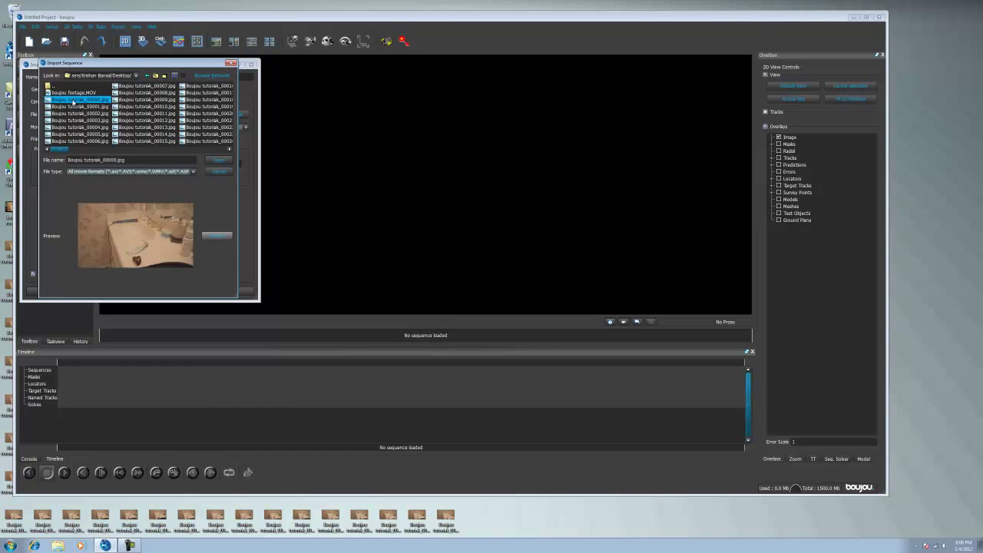
{"action": "left_click", "coordinate": [219, 159]}
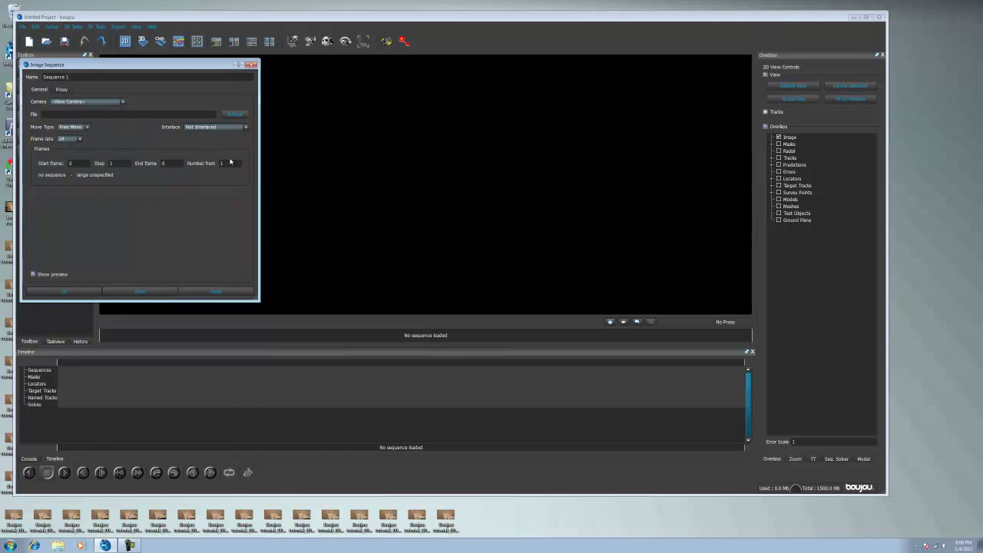
Review the frame rate, move type and interlace options, keeping 23.976, Free Move and Not Interlaced, and import the sequence.
{"action": "left_click", "coordinate": [79, 139]}
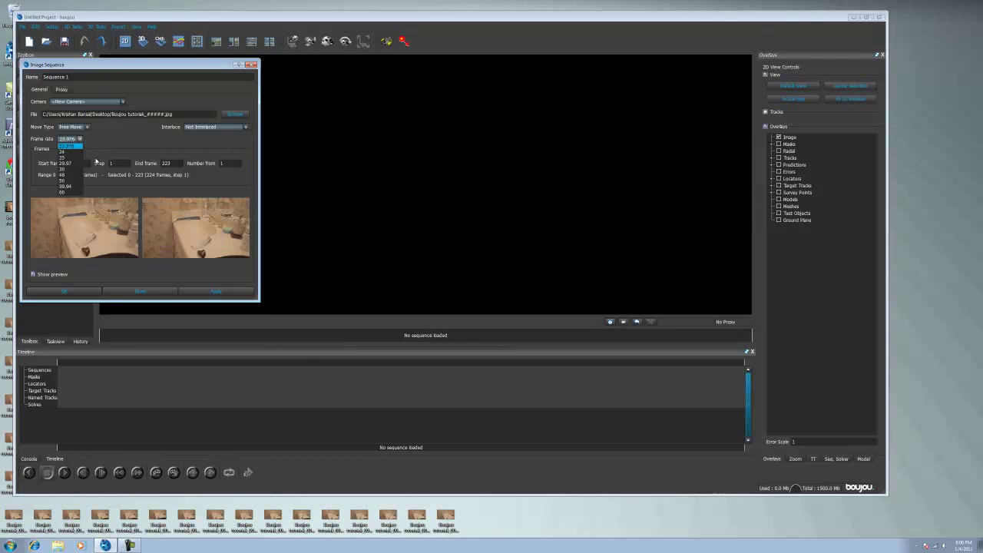
{"action": "left_click", "coordinate": [107, 157]}
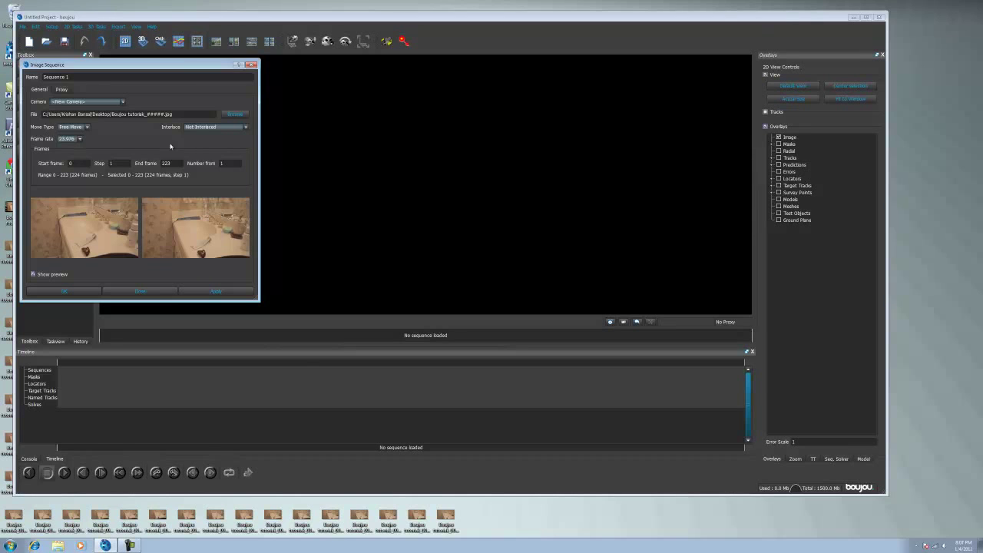
{"action": "left_click", "coordinate": [87, 128]}
{"action": "left_click", "coordinate": [115, 132]}
{"action": "left_click", "coordinate": [86, 127]}
{"action": "left_click", "coordinate": [88, 135]}
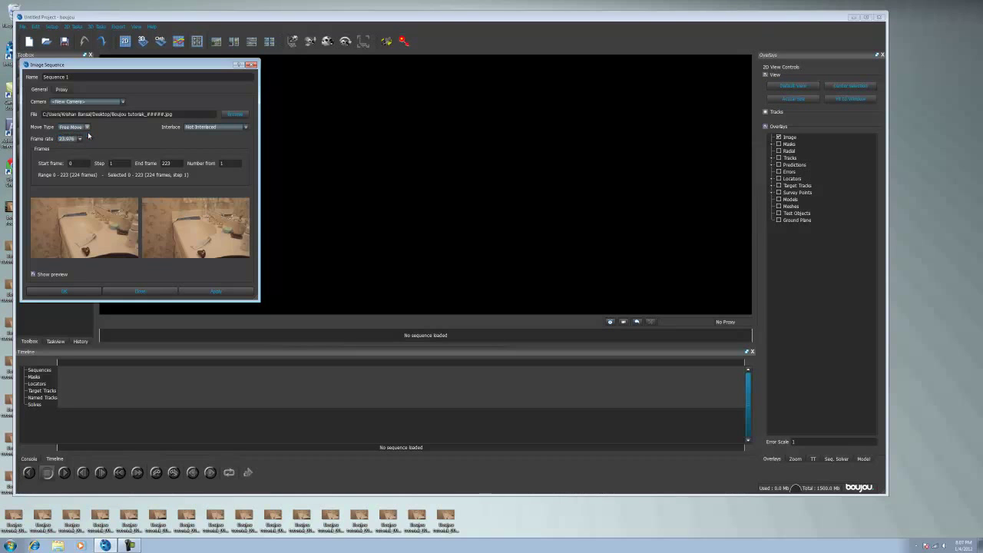
{"action": "left_click", "coordinate": [244, 127]}
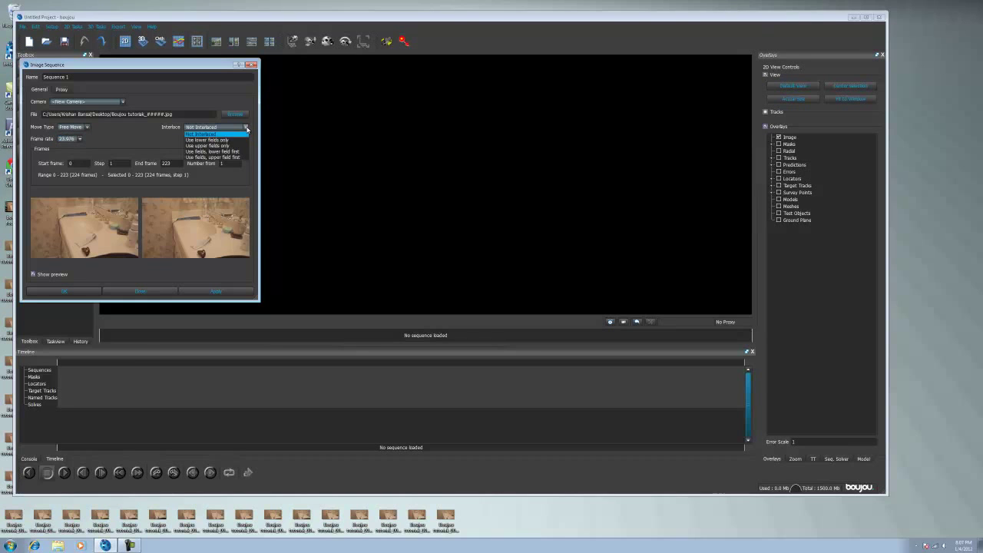
{"action": "left_click", "coordinate": [246, 127]}
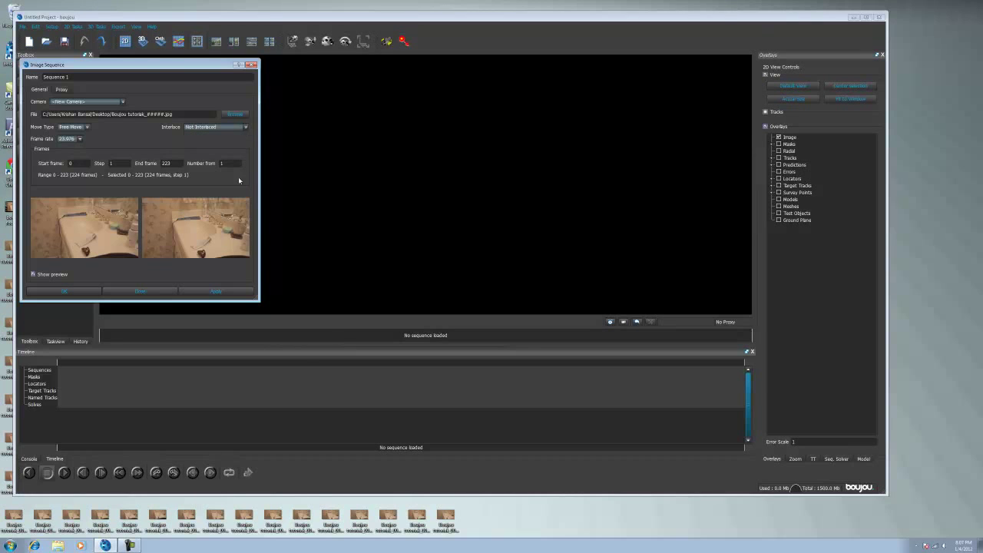
{"action": "left_click", "coordinate": [212, 294]}
{"action": "left_click", "coordinate": [165, 294]}
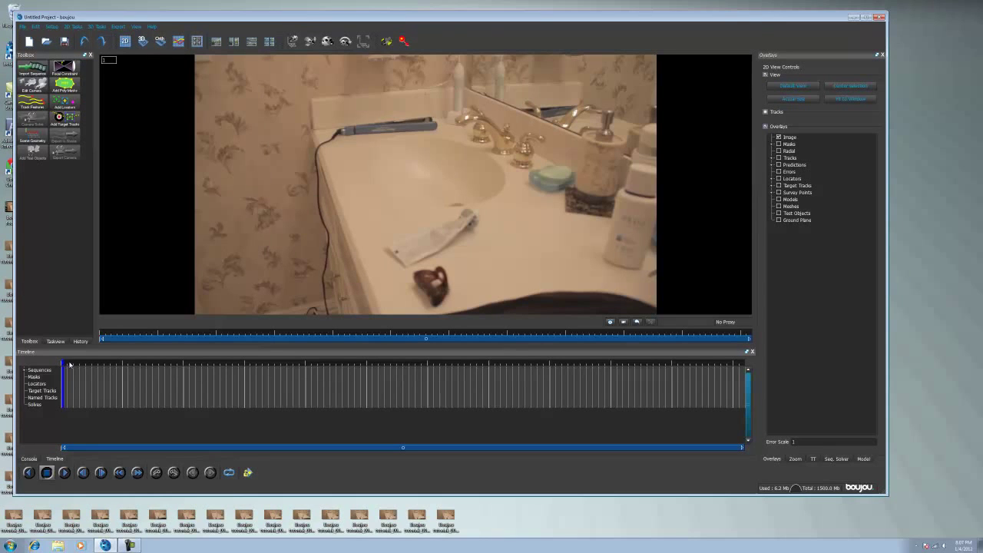
Play the imported sequence, stop playback and scrub back to the first frame.
{"action": "left_click", "coordinate": [65, 473]}
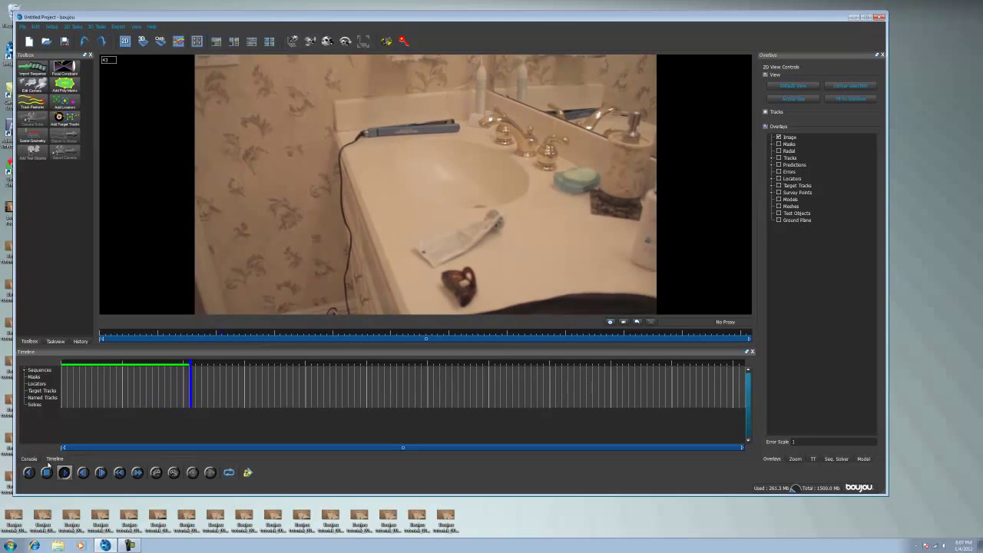
{"action": "left_click", "coordinate": [44, 474]}
{"action": "left_click_drag", "start_coordinate": [202, 368], "coordinate": [3, 327]}
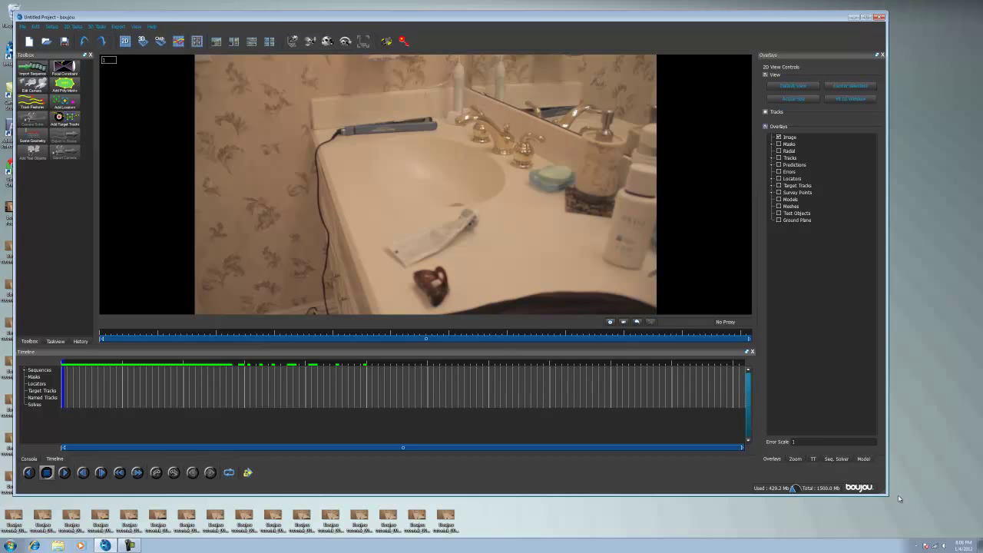
Widen the program window to nearly the full width of the desktop.
{"action": "left_click_drag", "start_coordinate": [889, 494], "coordinate": [976, 494]}
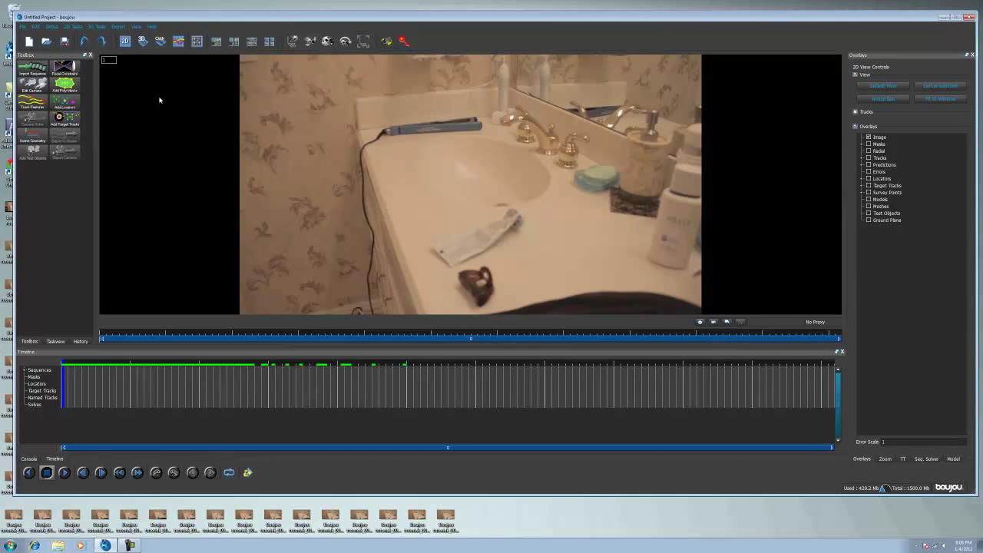
{"action": "scroll", "coordinate": [408, 127], "scroll_direction": "down", "scroll_amount": 3}
{"action": "scroll", "coordinate": [408, 127], "scroll_direction": "up", "scroll_amount": 2}
{"action": "scroll", "coordinate": [408, 127], "scroll_direction": "up", "scroll_amount": 1}
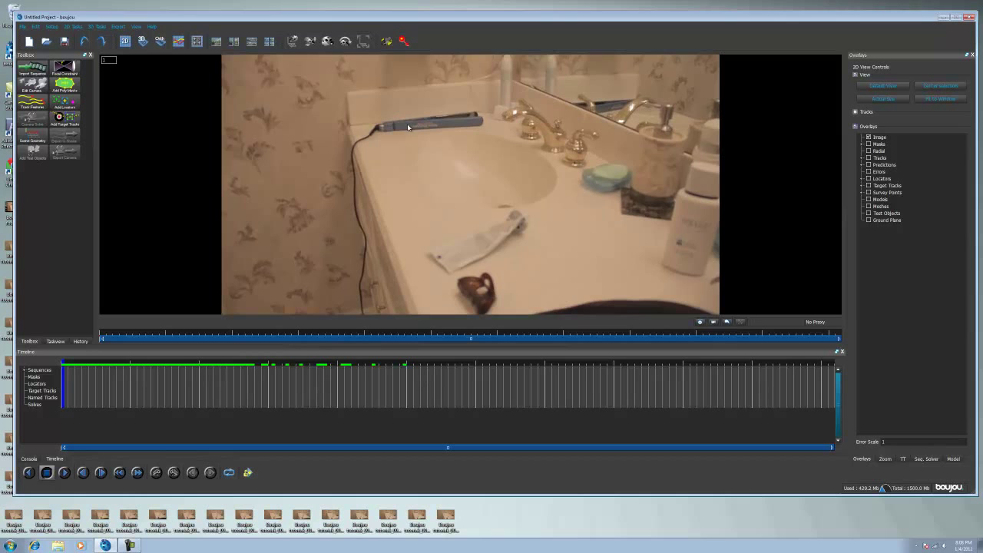
{"action": "scroll", "coordinate": [421, 100], "scroll_direction": "down", "scroll_amount": 3}
{"action": "scroll", "coordinate": [427, 104], "scroll_direction": "down", "scroll_amount": 1}
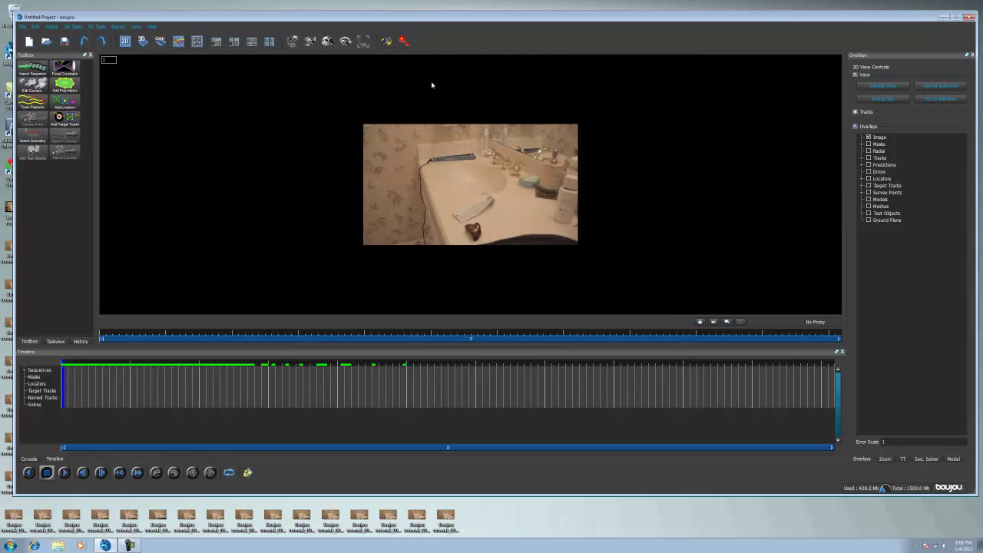
{"action": "scroll", "coordinate": [430, 88], "scroll_direction": "up", "scroll_amount": 4}
{"action": "scroll", "coordinate": [422, 198], "scroll_direction": "up", "scroll_amount": 4}
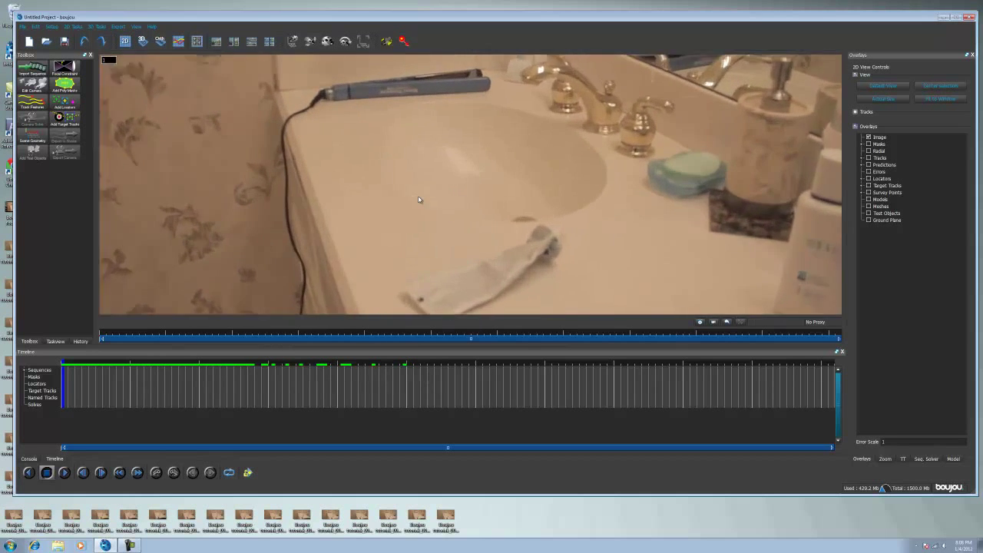
{"action": "scroll", "coordinate": [419, 184], "scroll_direction": "down", "scroll_amount": 5}
{"action": "scroll", "coordinate": [420, 185], "scroll_direction": "up", "scroll_amount": 3}
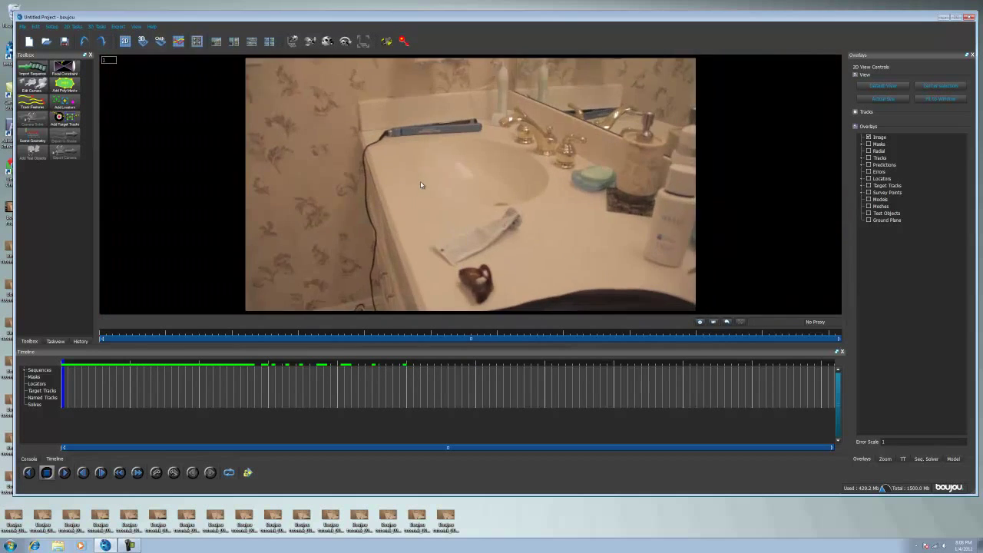
{"action": "scroll", "coordinate": [420, 181], "scroll_direction": "down", "scroll_amount": 2}
{"action": "scroll", "coordinate": [420, 173], "scroll_direction": "up", "scroll_amount": 1}
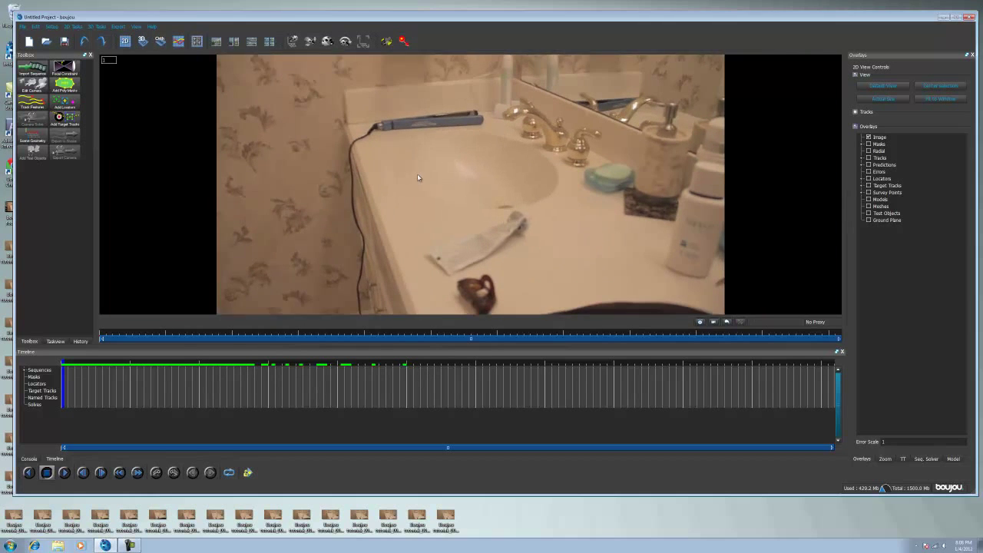
{"action": "scroll", "coordinate": [417, 174], "scroll_direction": "down", "scroll_amount": 1}
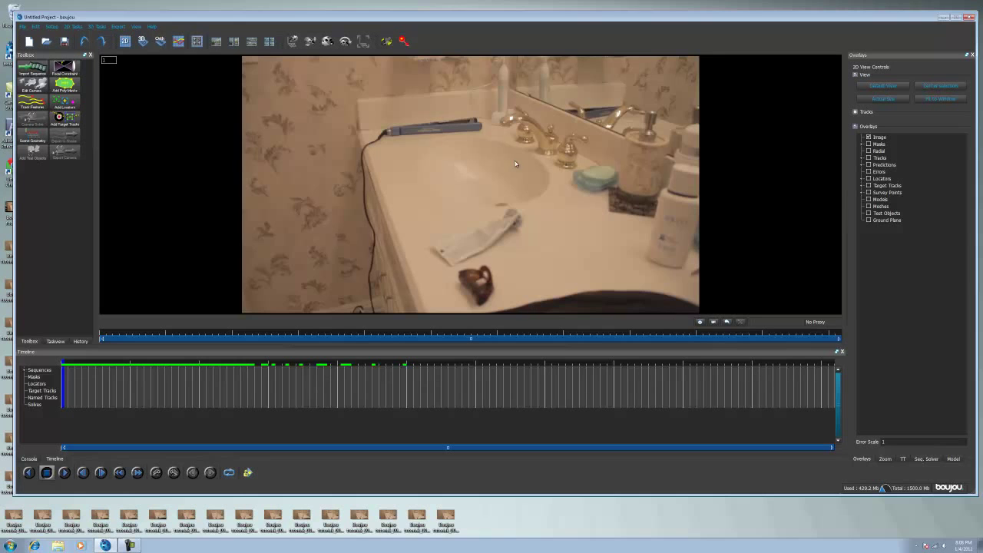
{"action": "scroll", "coordinate": [583, 167], "scroll_direction": "down", "scroll_amount": 1}
{"action": "scroll", "coordinate": [566, 139], "scroll_direction": "up", "scroll_amount": 1}
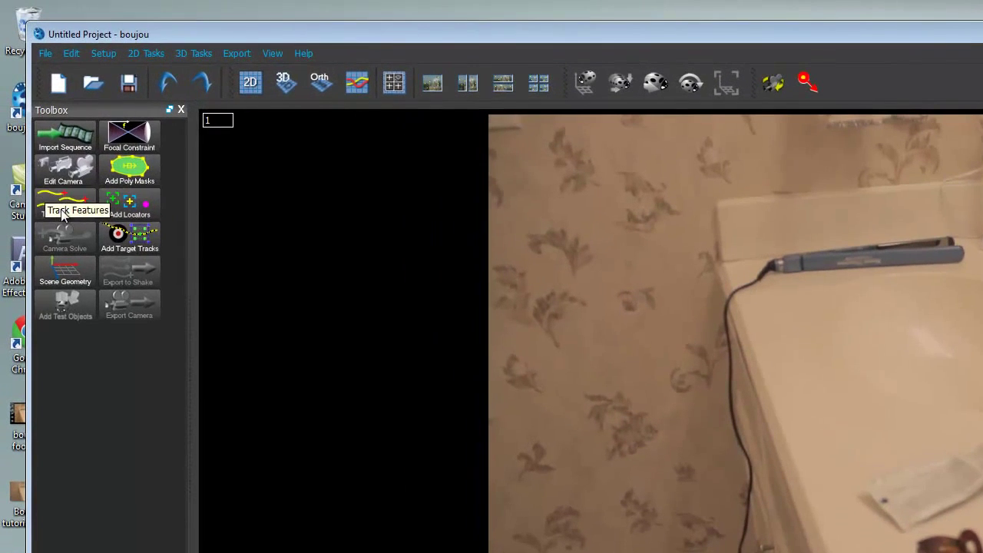
Try the sensitivity setting in the advanced feature tracking properties, return it to its middle position and try tracking all frames.
{"action": "left_click", "coordinate": [62, 210]}
{"action": "left_click", "coordinate": [165, 335]}
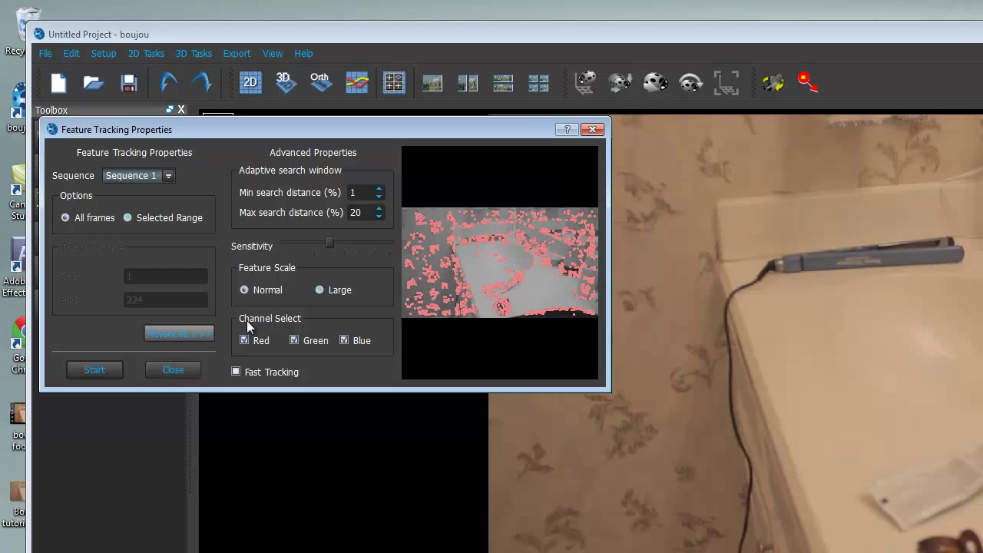
{"action": "left_click_drag", "start_coordinate": [329, 238], "coordinate": [293, 255]}
{"action": "mouse_move", "coordinate": [344, 243]}
{"action": "left_mouse_down"}
{"action": "mouse_move", "coordinate": [389, 242]}
{"action": "mouse_move", "coordinate": [329, 242]}
{"action": "left_mouse_up"}
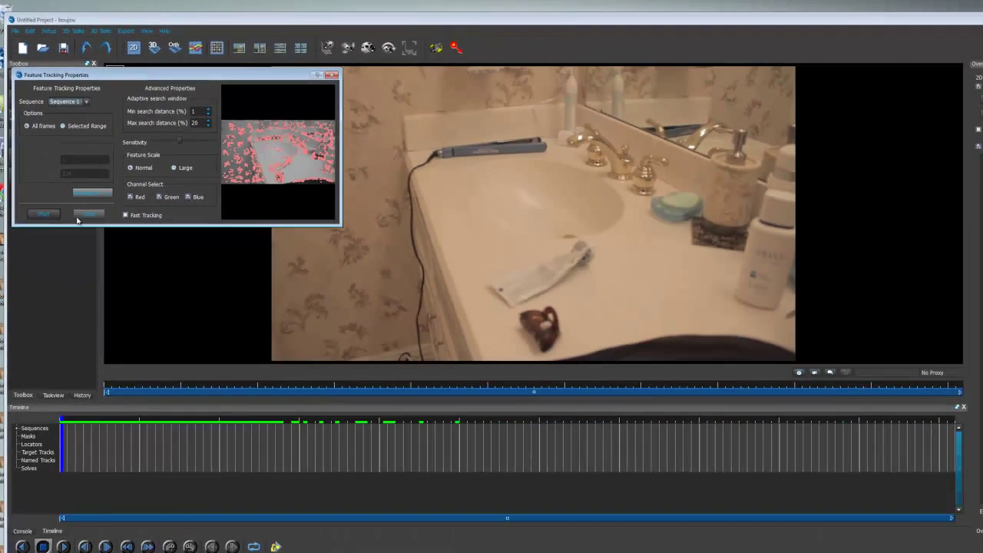
{"action": "left_click", "coordinate": [109, 371]}
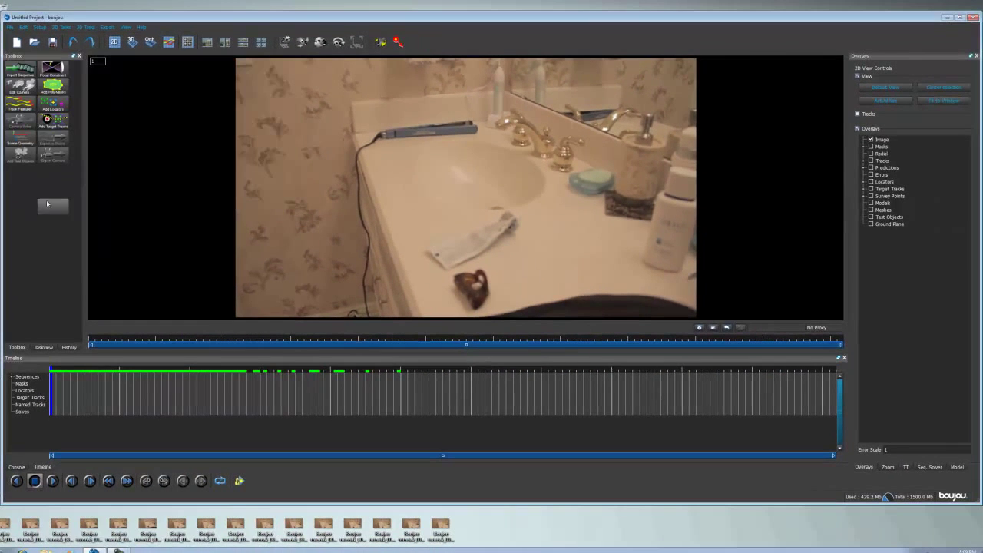
Review the available types in the properties of Camera 1 and close them, keeping the HD type.
{"action": "left_click", "coordinate": [21, 86]}
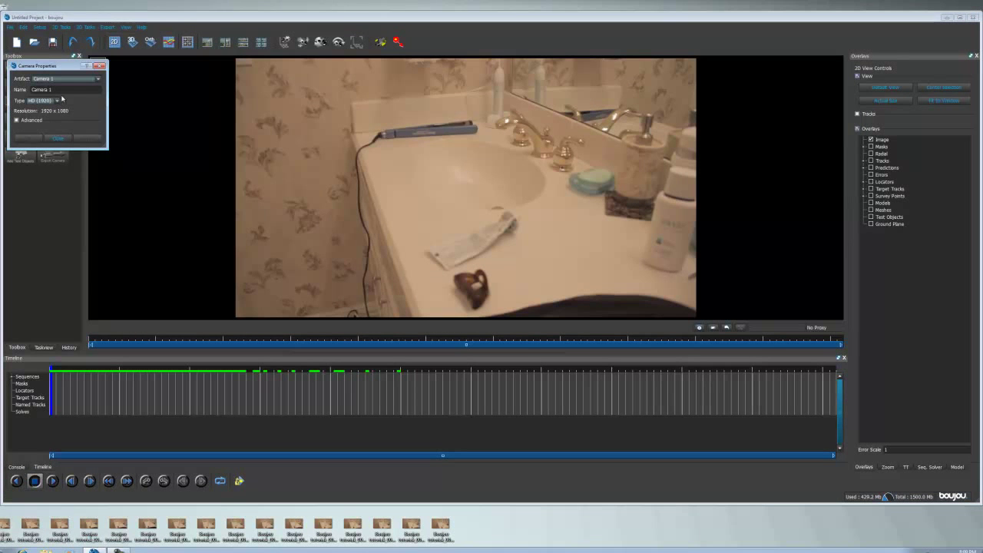
{"action": "left_click", "coordinate": [58, 100]}
{"action": "left_click", "coordinate": [58, 100]}
{"action": "left_click", "coordinate": [58, 138]}
{"action": "left_click", "coordinate": [36, 28]}
{"action": "key", "text": "Escape"}
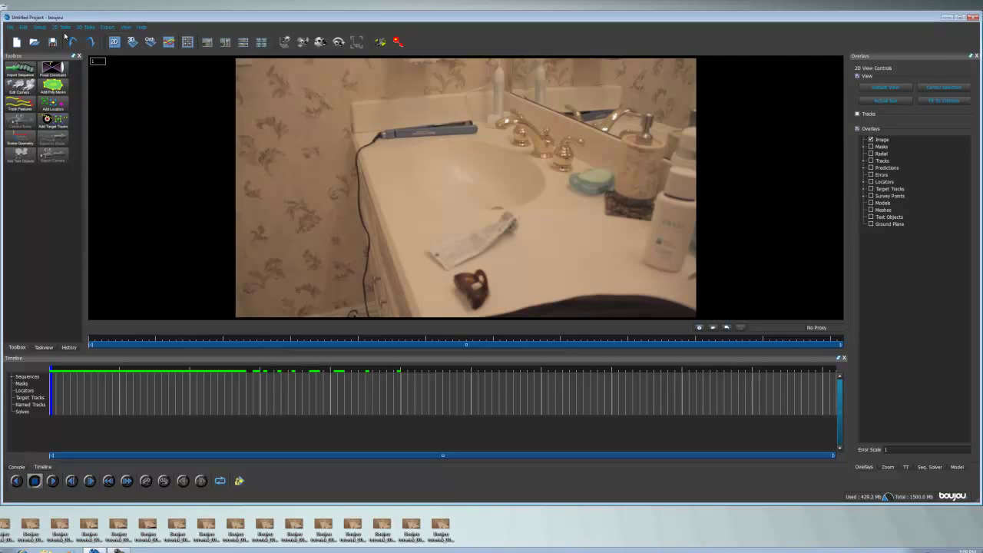
{"action": "scroll", "coordinate": [298, 201], "scroll_direction": "up", "scroll_amount": 6}
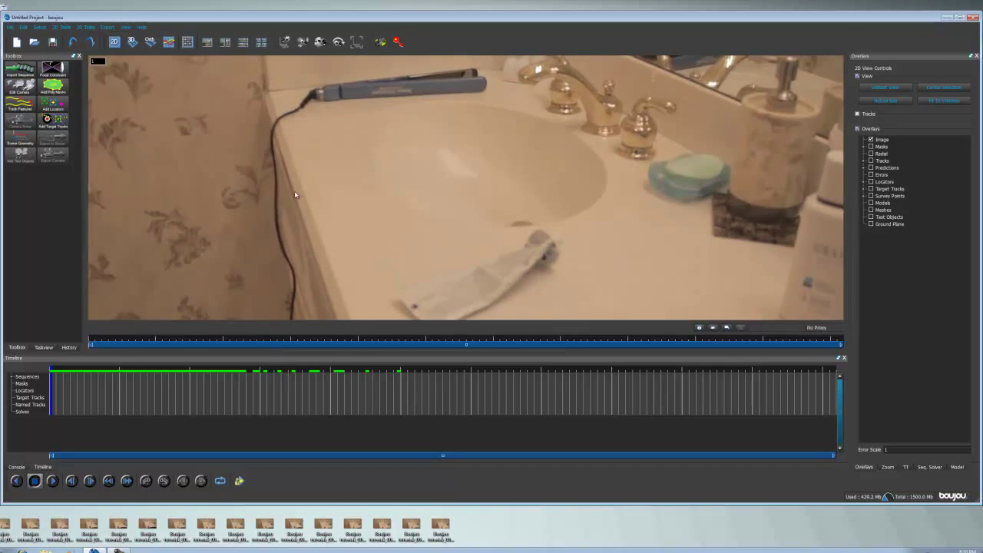
{"action": "scroll", "coordinate": [291, 199], "scroll_direction": "down", "scroll_amount": 7}
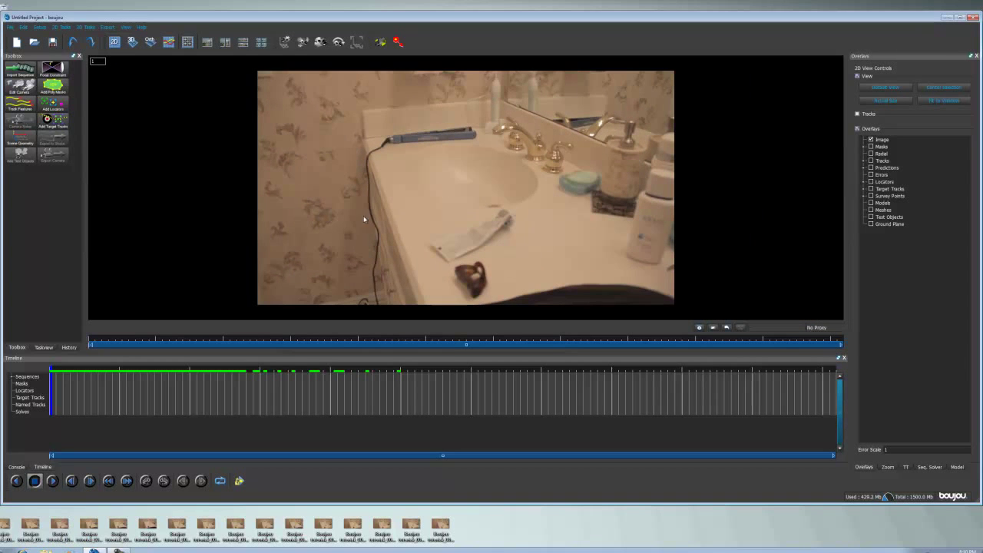
{"action": "scroll", "coordinate": [398, 236], "scroll_direction": "up", "scroll_amount": 1}
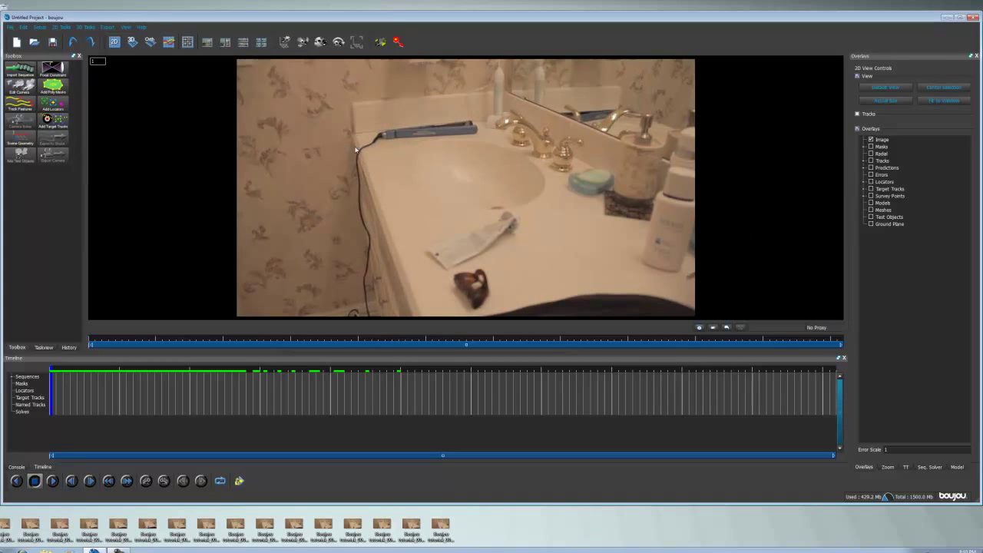
{"action": "scroll", "coordinate": [331, 124], "scroll_direction": "up", "scroll_amount": 1}
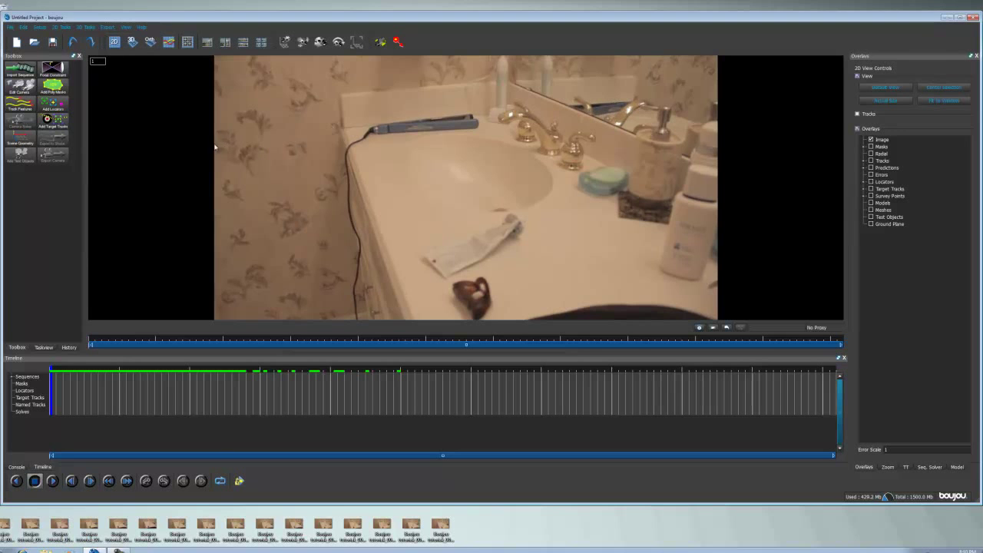
Reopen the properties of Camera 1 for a brief check and close them without edits.
{"action": "left_click", "coordinate": [39, 27]}
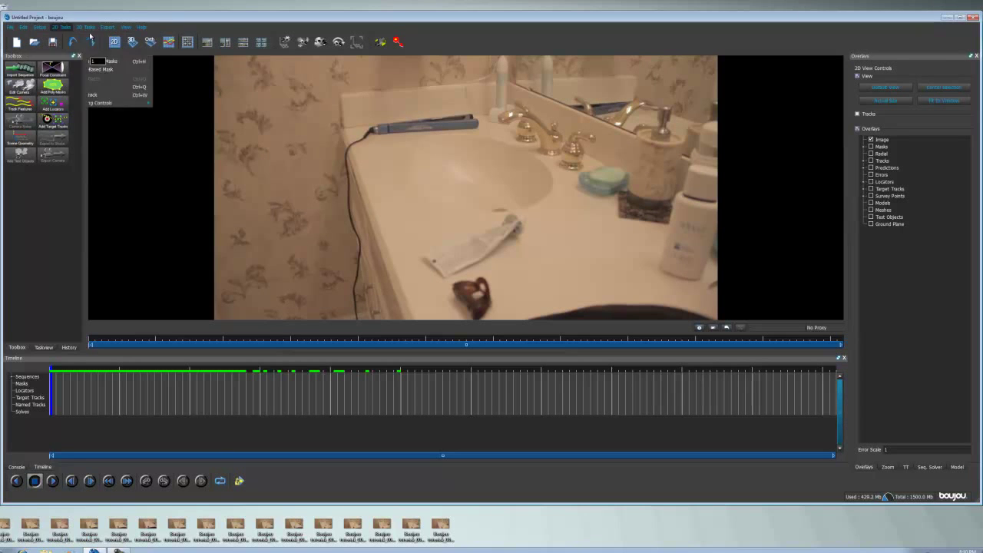
{"action": "left_click", "coordinate": [54, 61]}
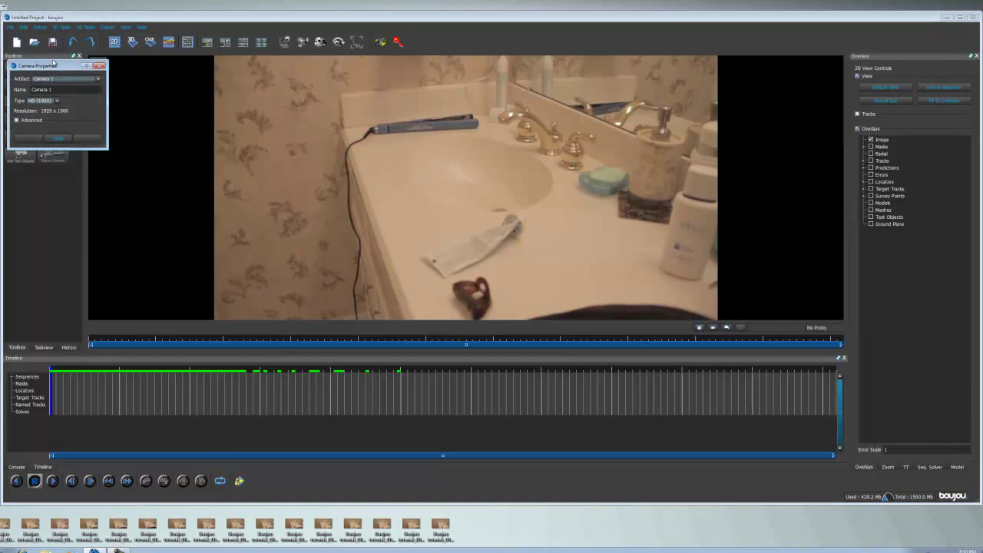
{"action": "left_click", "coordinate": [57, 139]}
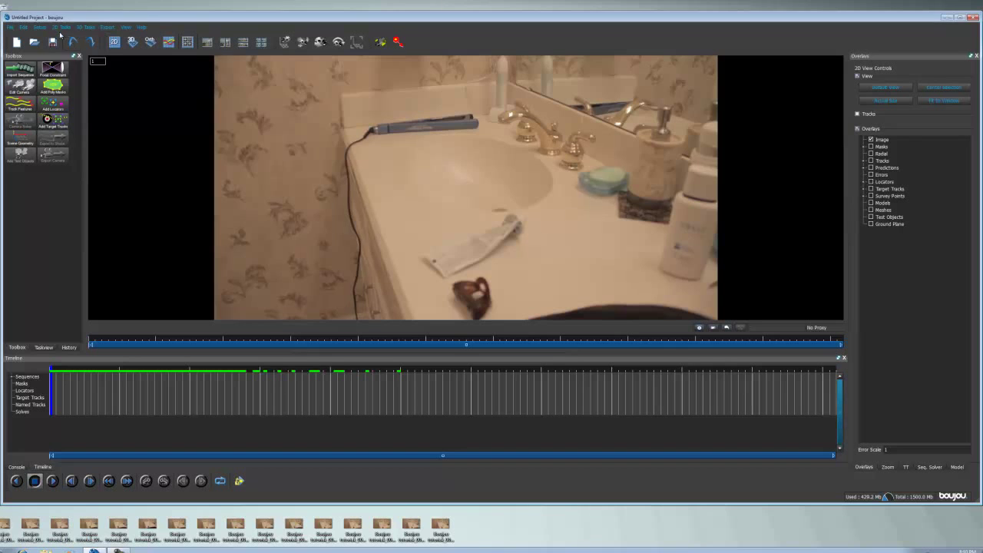
Open the focal constraints and review the range options for Sequence 1, leaving its focal length range set to constant.
{"action": "left_click", "coordinate": [39, 27]}
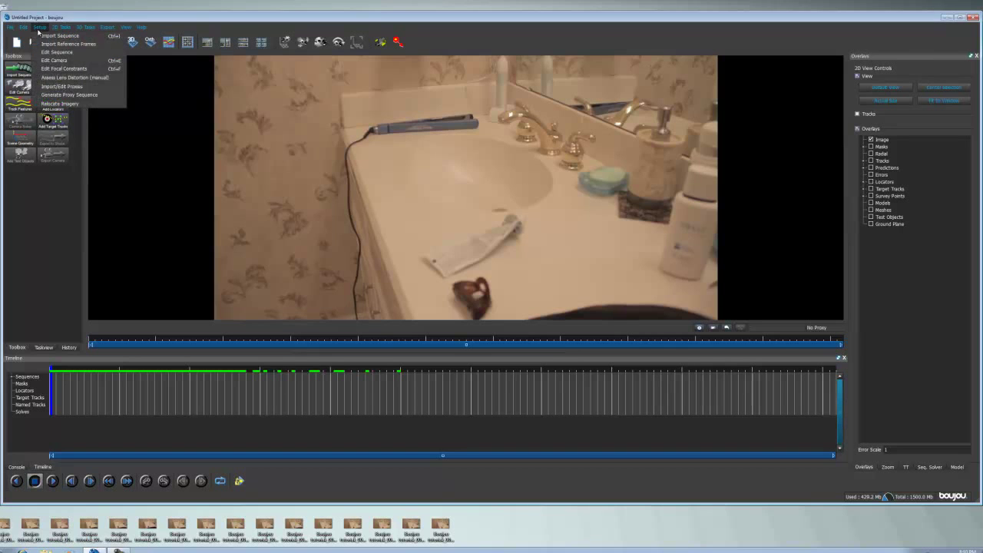
{"action": "left_click", "coordinate": [65, 69]}
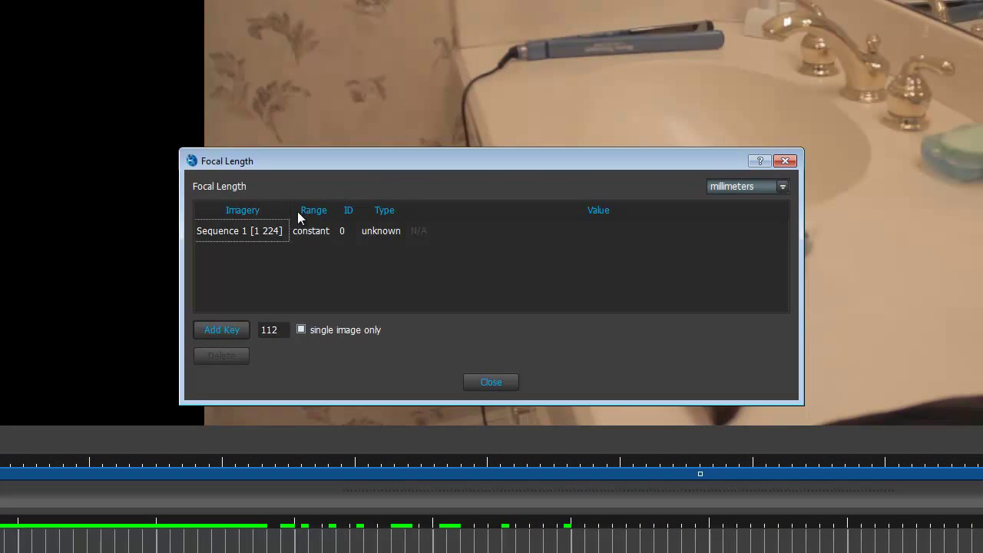
{"action": "left_click", "coordinate": [434, 239]}
{"action": "left_click", "coordinate": [331, 235]}
{"action": "left_click", "coordinate": [329, 218]}
{"action": "left_click", "coordinate": [330, 233]}
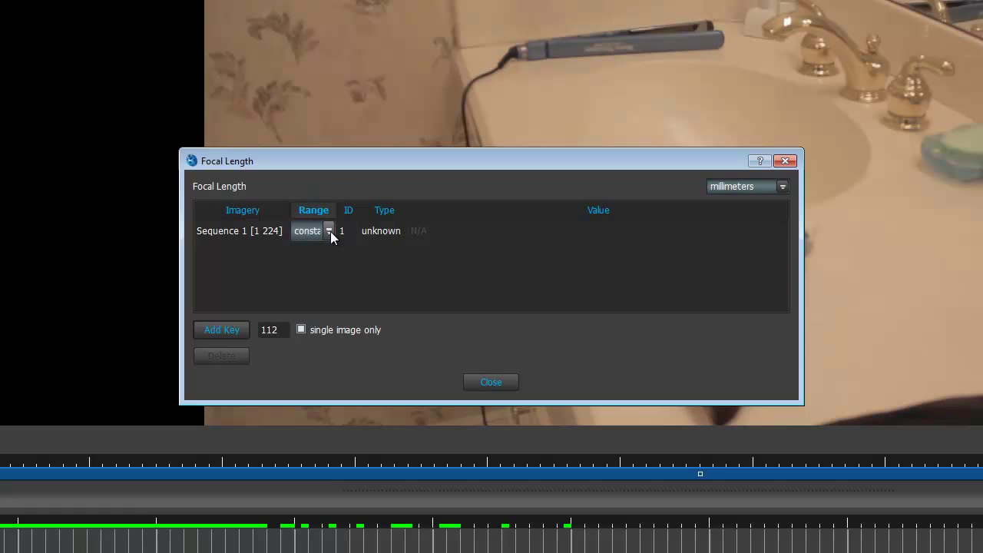
{"action": "left_click", "coordinate": [332, 239]}
{"action": "left_click", "coordinate": [317, 261]}
Try FoV (degrees) as the focal length unit, return it to millimeters and leave the focal constraints.
{"action": "left_click", "coordinate": [772, 188]}
{"action": "left_click", "coordinate": [739, 213]}
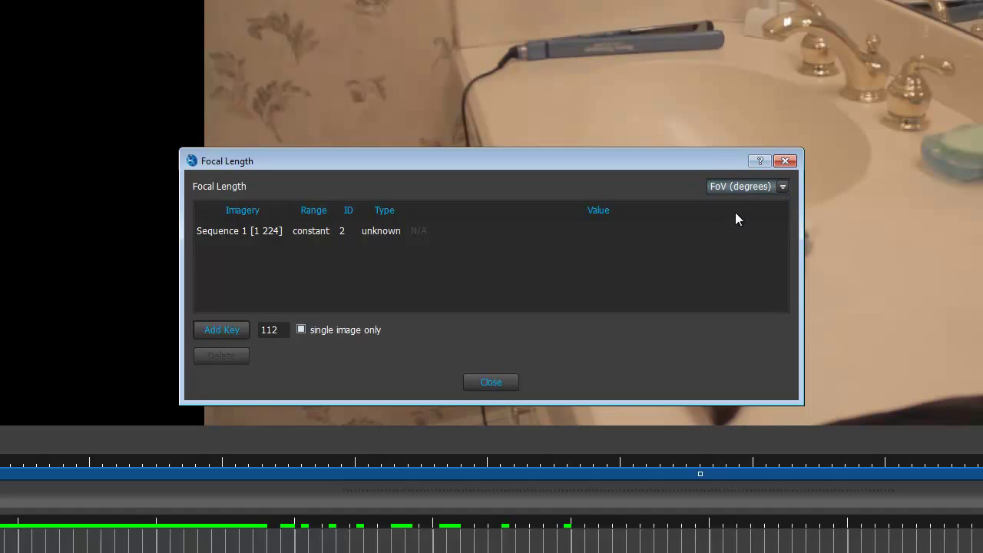
{"action": "left_click", "coordinate": [772, 188]}
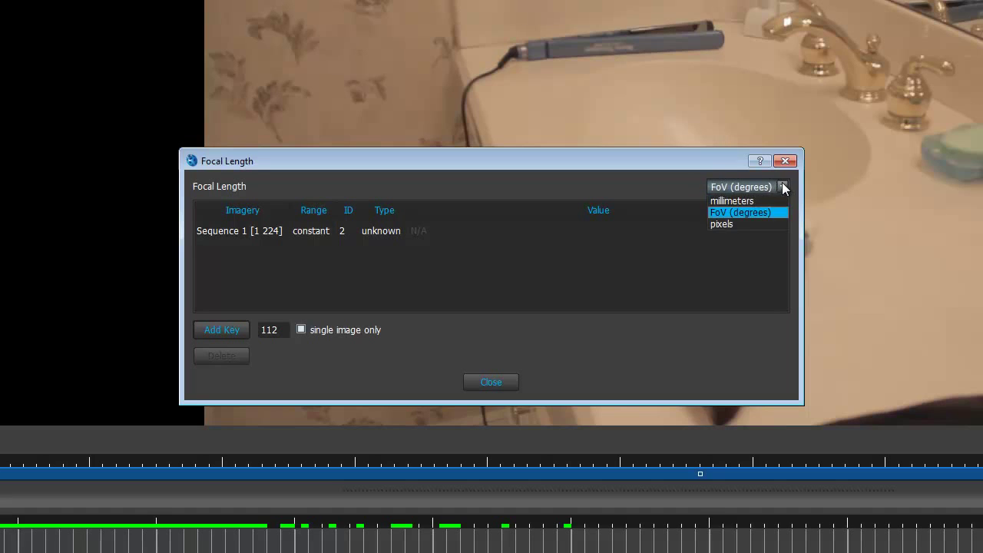
{"action": "left_click", "coordinate": [772, 198]}
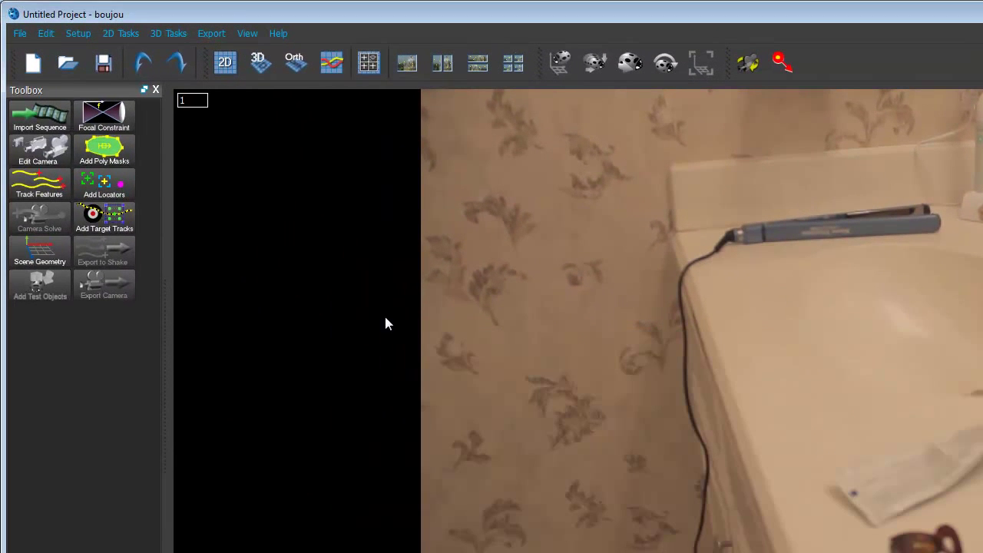
Open the manual lens distortion assessment for Camera 1 and scrub through its footage preview.
{"action": "left_click", "coordinate": [91, 38]}
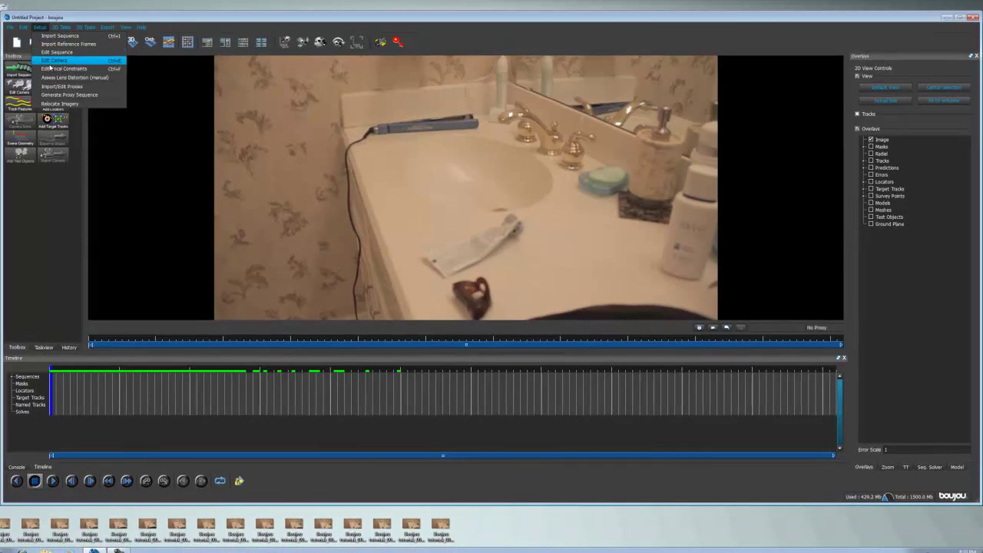
{"action": "left_click", "coordinate": [54, 78]}
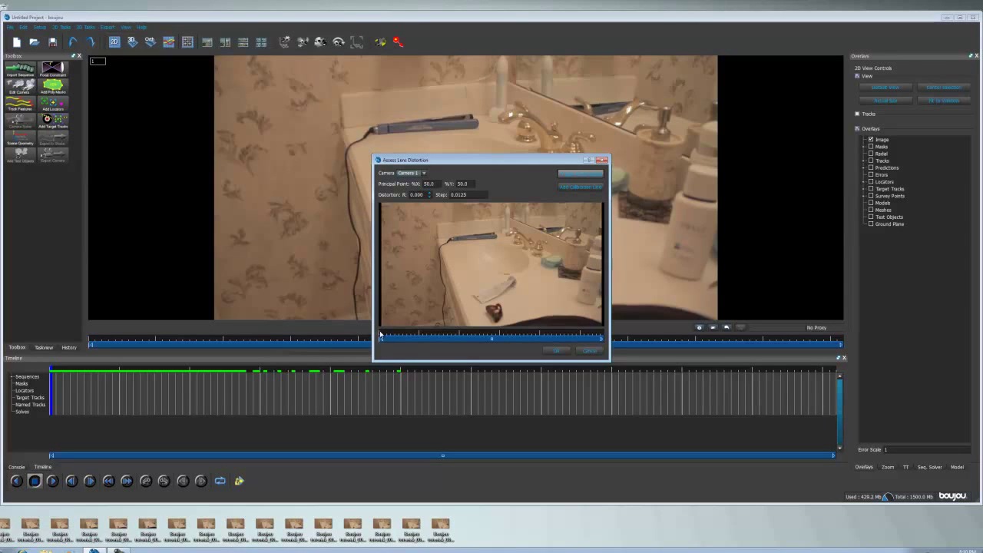
{"action": "left_click_drag", "start_coordinate": [379, 335], "coordinate": [422, 341]}
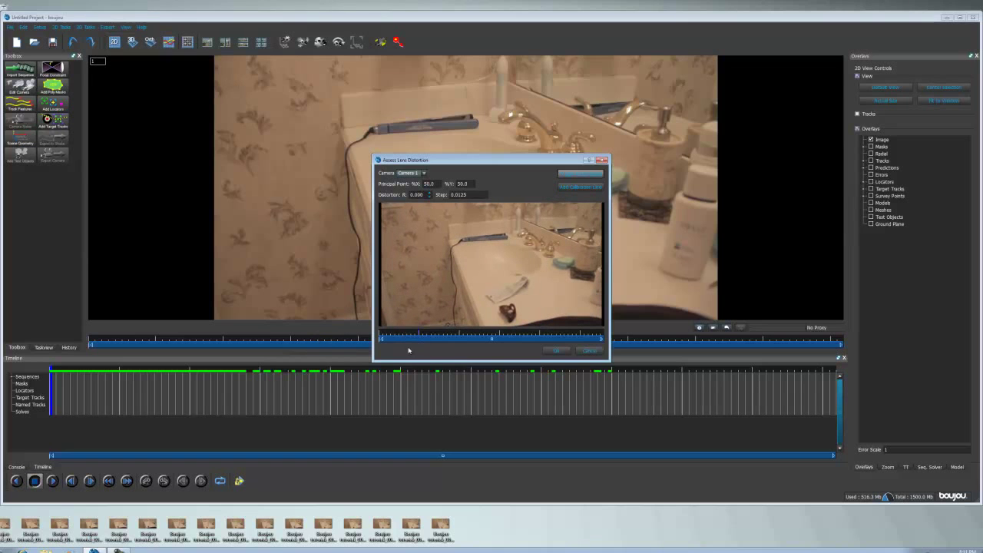
Scrub the lens distortion preview, leave the assessment without changes and review the image sequence properties of Sequence 1.
{"action": "left_click_drag", "start_coordinate": [417, 335], "coordinate": [194, 349]}
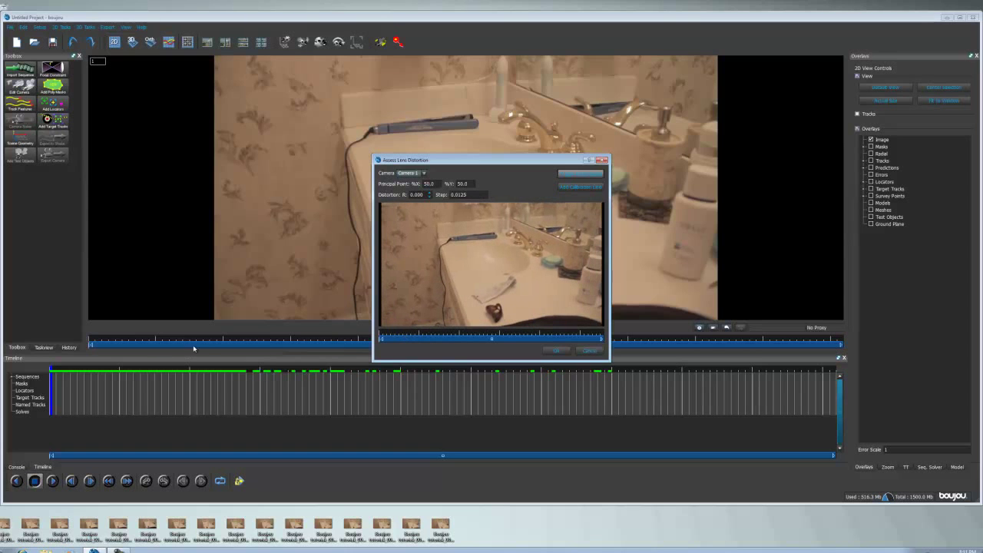
{"action": "left_click", "coordinate": [600, 353]}
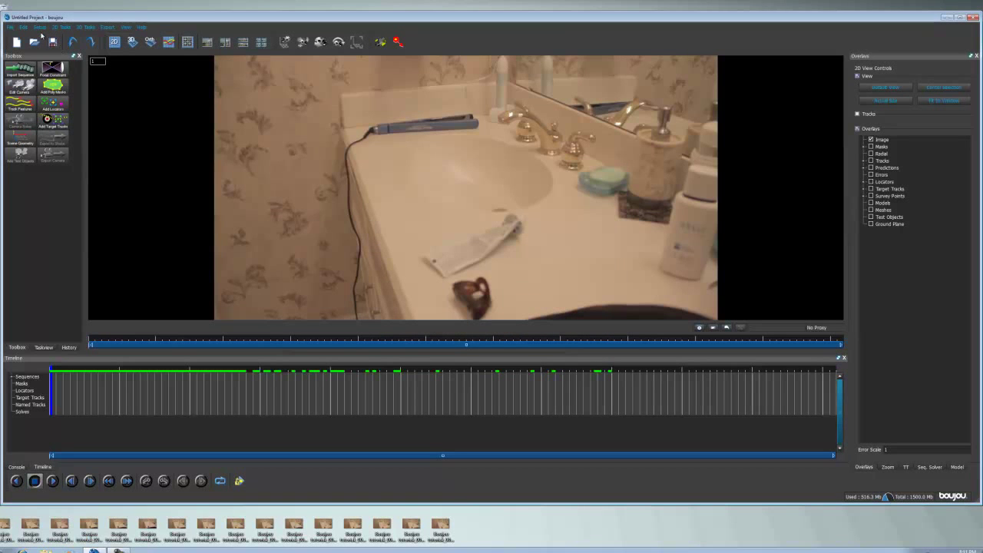
{"action": "left_click", "coordinate": [40, 29]}
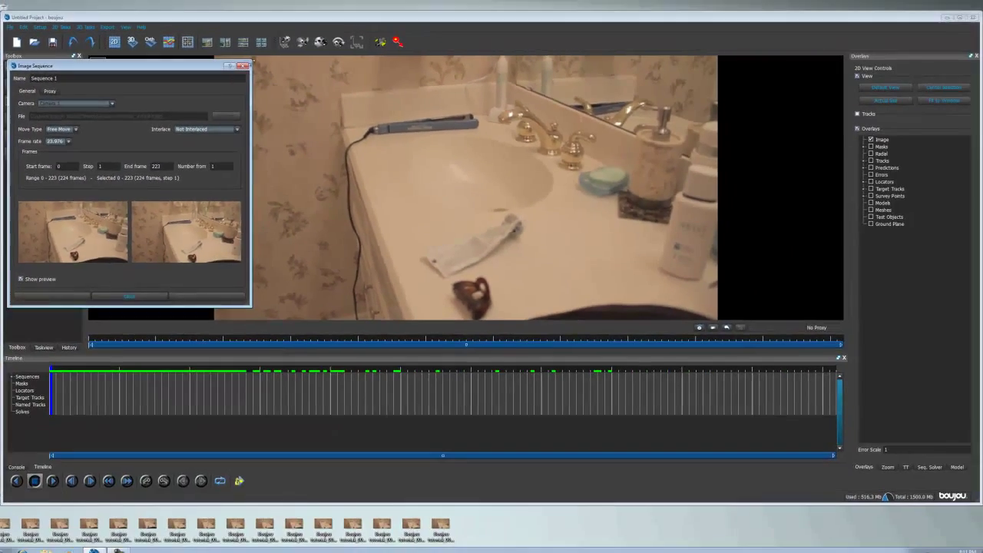
{"action": "left_click", "coordinate": [244, 66]}
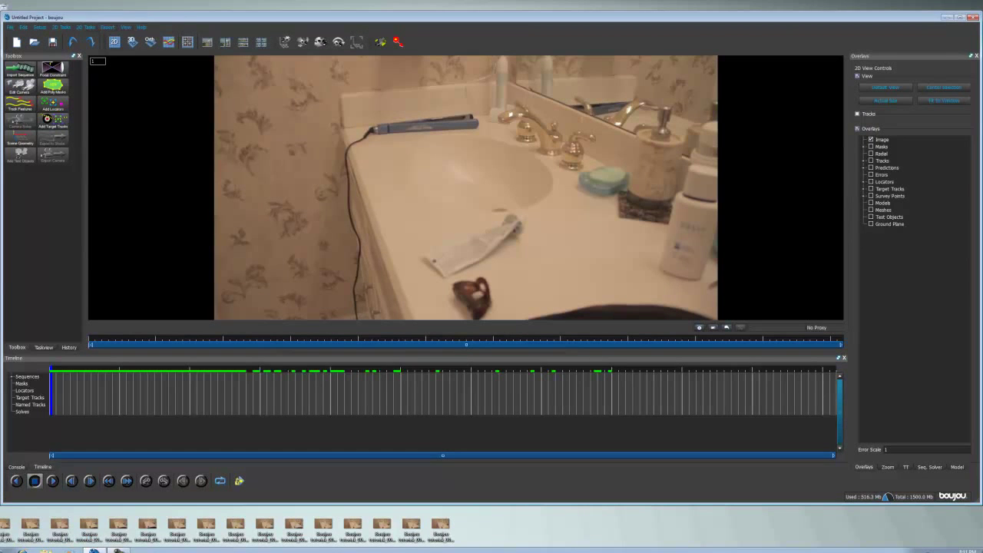
Run feature tracking on the imported image sequence with the existing tracking settings.
{"action": "left_click", "coordinate": [21, 103]}
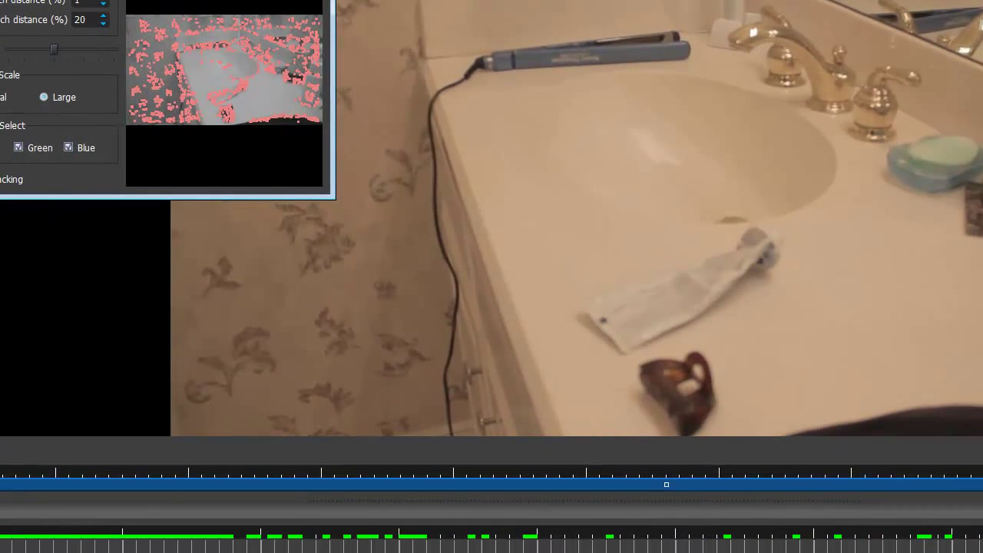
{"action": "key", "text": "Return"}
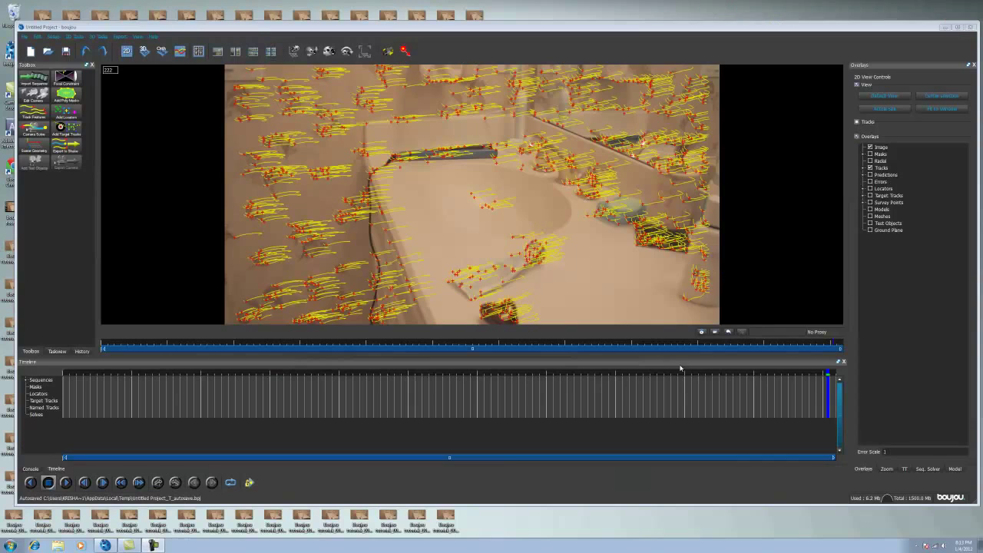
Scrub back and forth through the tracked footage to examine the feature tracks over the whole sequence.
{"action": "left_click_drag", "start_coordinate": [826, 376], "coordinate": [395, 358]}
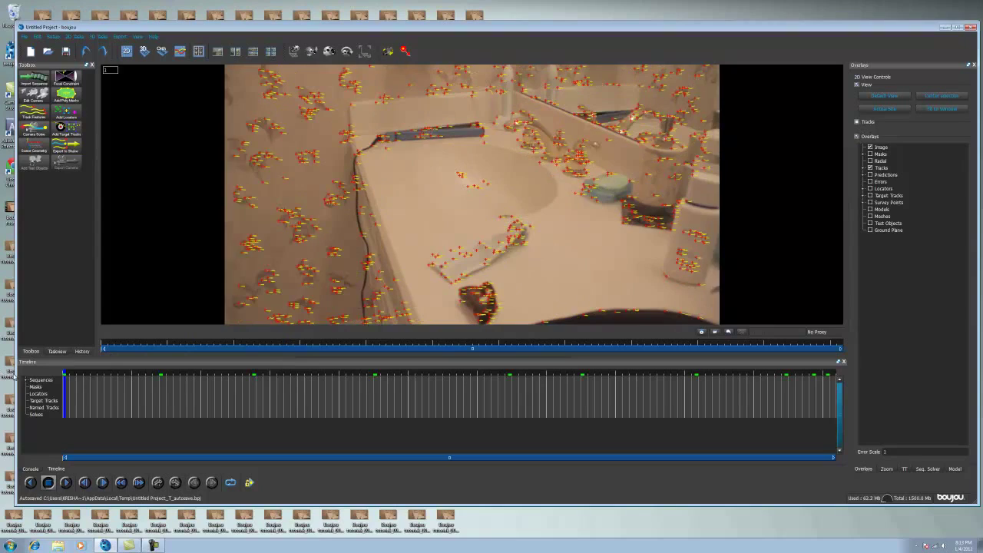
{"action": "left_click_drag", "start_coordinate": [173, 401], "coordinate": [3, 394]}
{"action": "left_click_drag", "start_coordinate": [52, 370], "coordinate": [670, 391]}
{"action": "left_click_drag", "start_coordinate": [301, 231], "coordinate": [64, 384]}
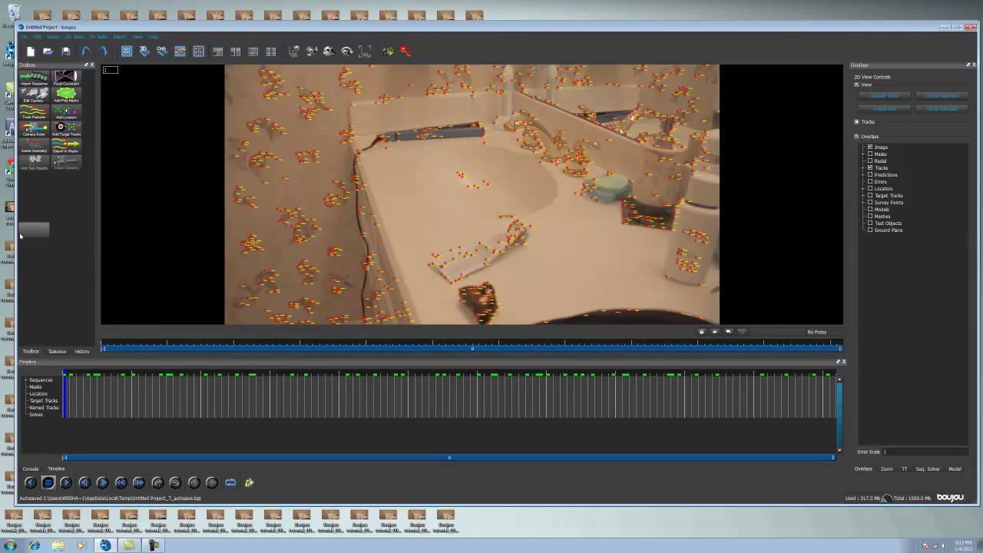
Run the camera solve on Sequence 1 for all frames with camera path smoothness optimized.
{"action": "left_click_drag", "start_coordinate": [374, 31], "coordinate": [369, 13]}
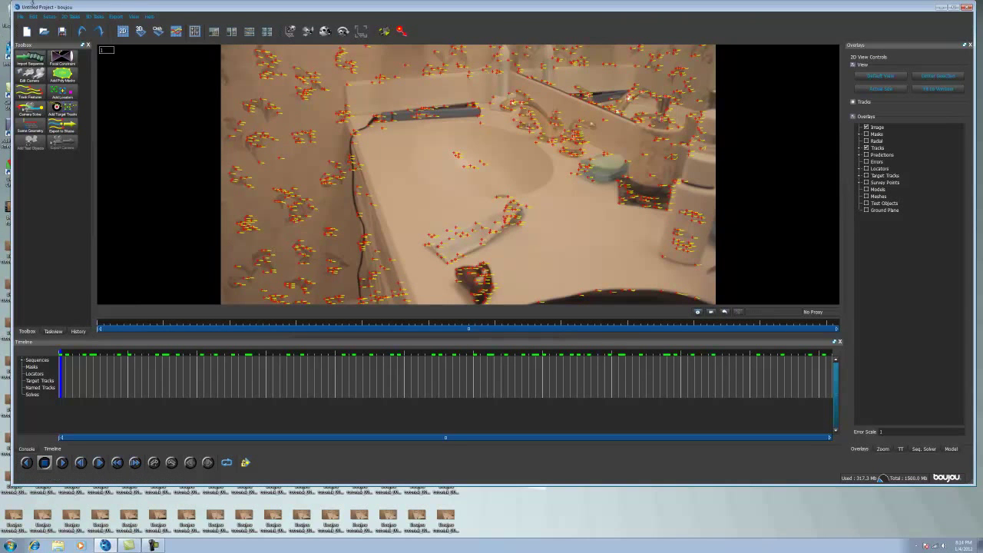
{"action": "left_click", "coordinate": [32, 115]}
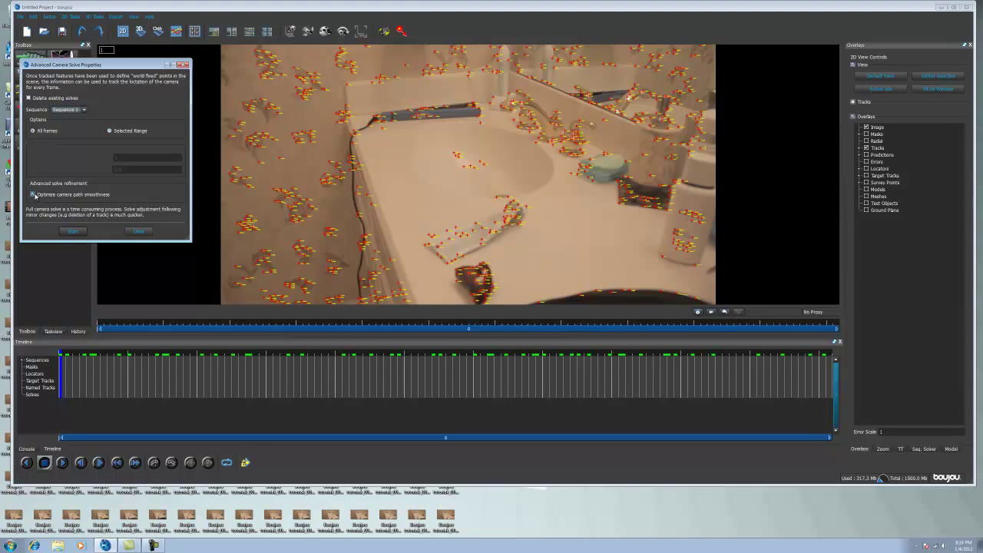
{"action": "left_click", "coordinate": [72, 232]}
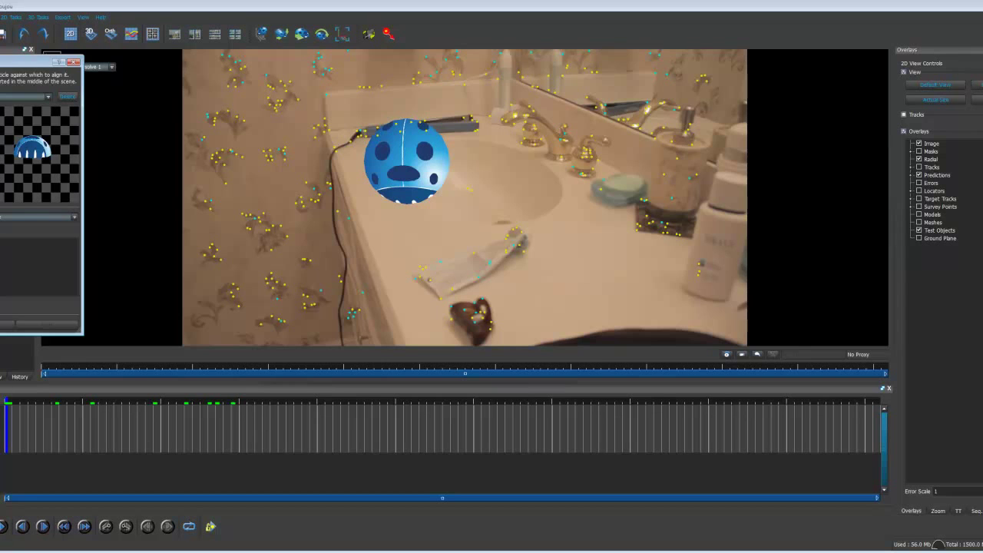
Choose the green arrow as the test object, apply it to the scene and finish adding test objects.
{"action": "key", "text": "Down"}
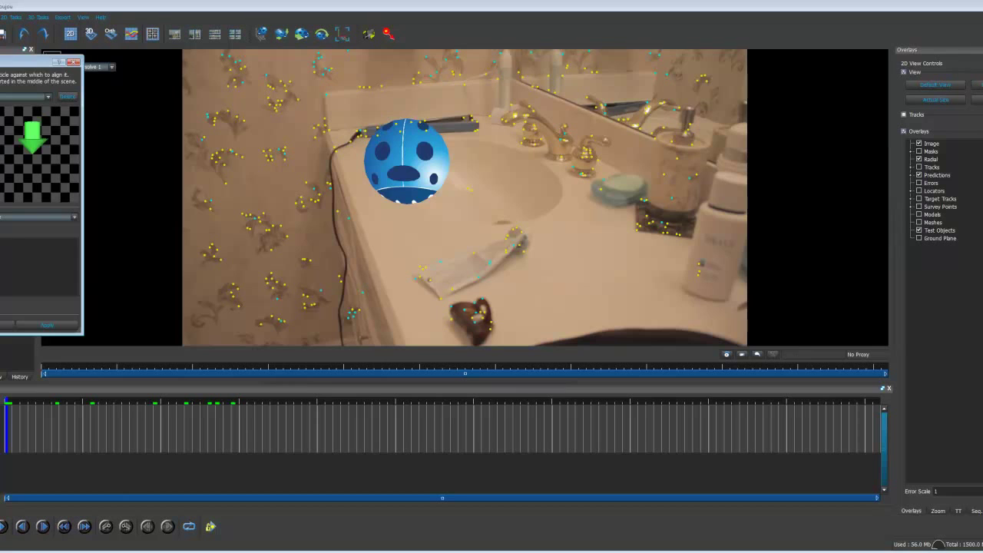
{"action": "left_click", "coordinate": [57, 327]}
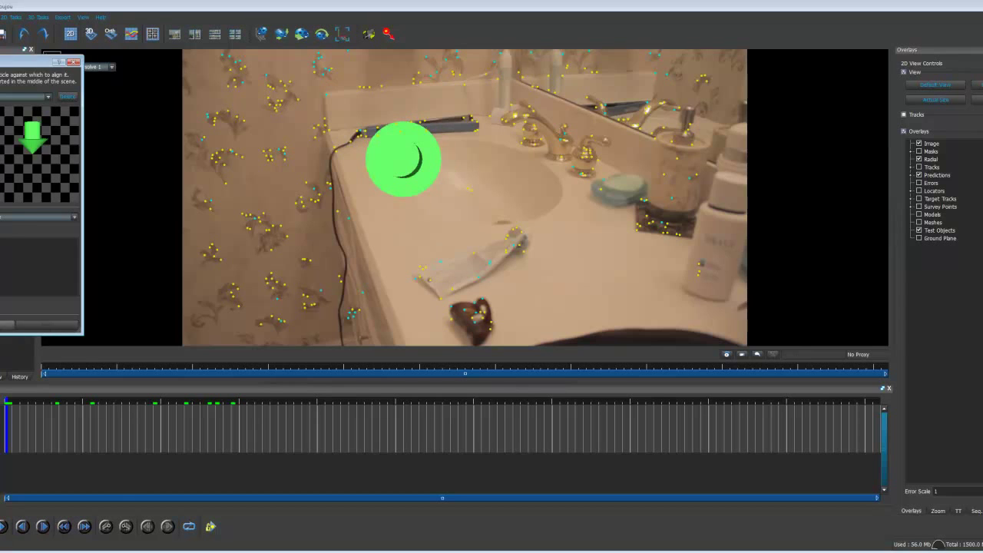
{"action": "left_click", "coordinate": [9, 324]}
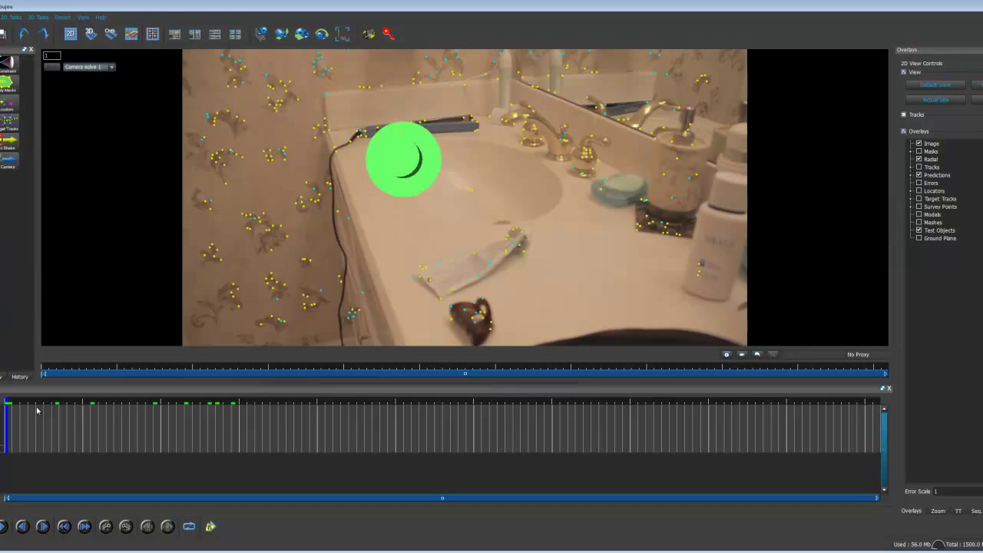
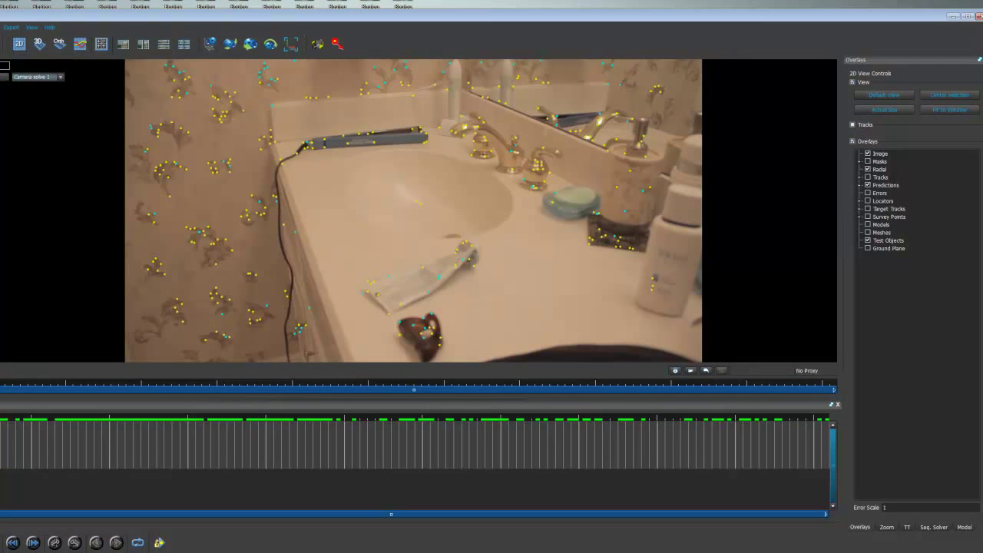
Open the properties of Camera 1 with the advanced settings shown.
{"action": "left_click", "coordinate": [2, 27]}
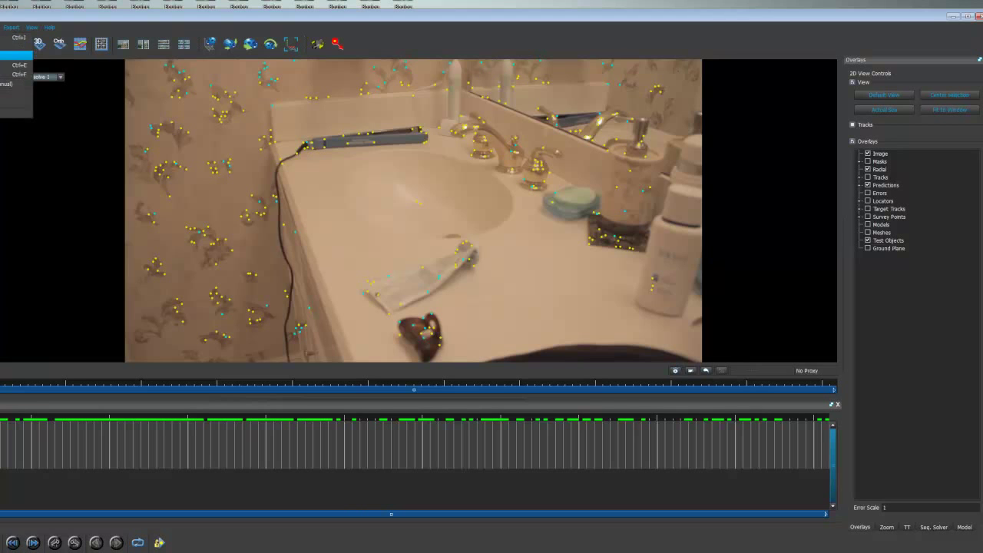
{"action": "mouse_move", "coordinate": [0, 27]}
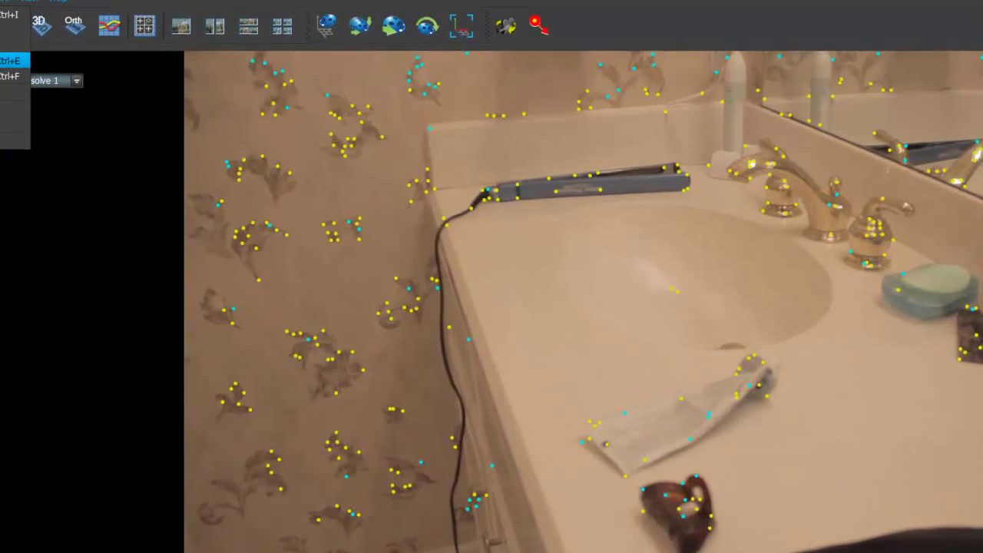
{"action": "left_click", "coordinate": [10, 60]}
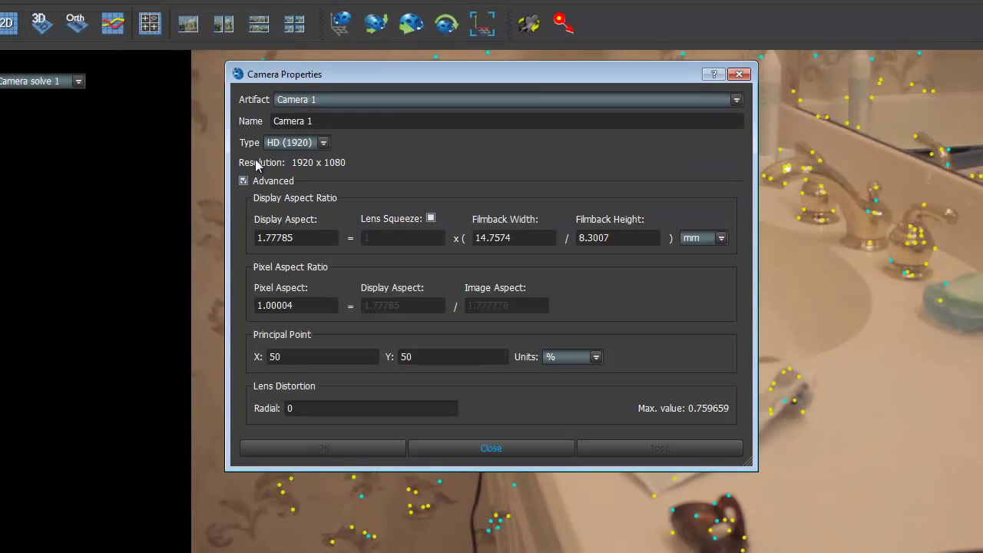
{"action": "left_click", "coordinate": [244, 181]}
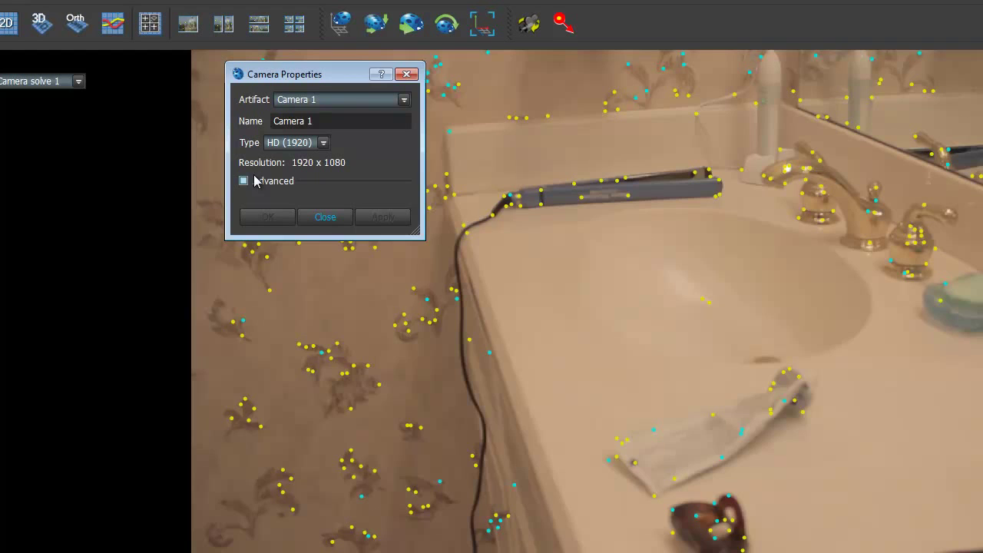
{"action": "left_click", "coordinate": [244, 182]}
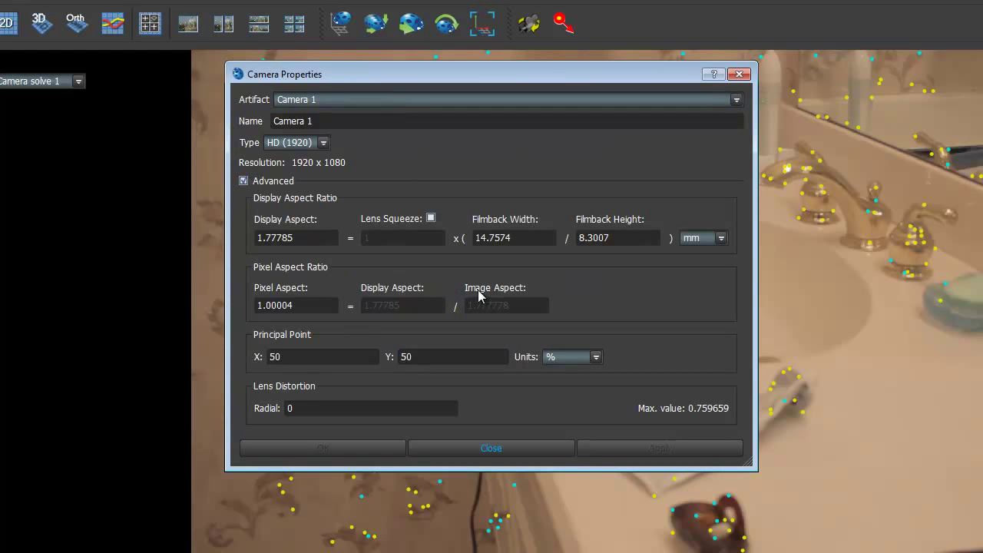
{"action": "left_click", "coordinate": [541, 238]}
{"action": "double_click", "coordinate": [540, 239]}
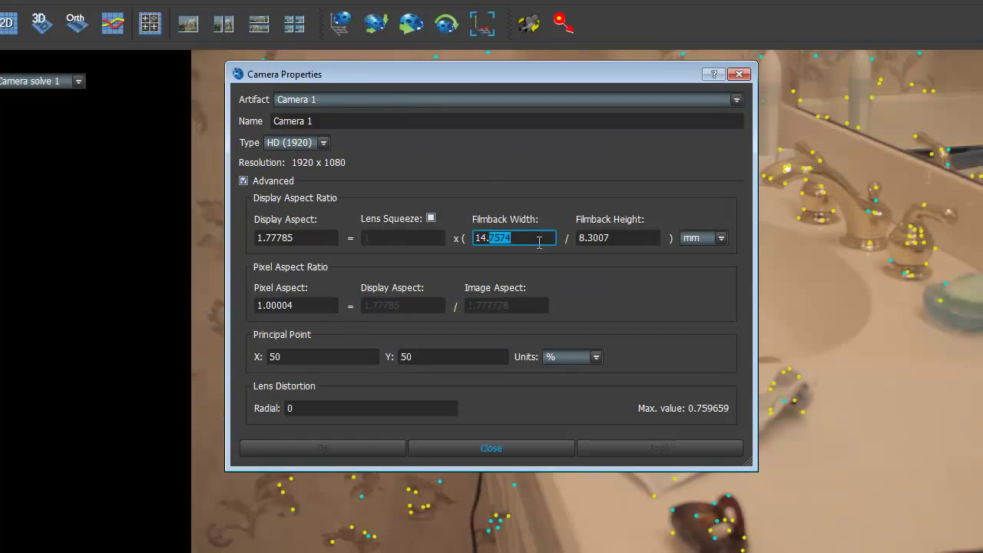
{"action": "key", "text": "ctrl+a"}
{"action": "key", "text": "BackSpace"}
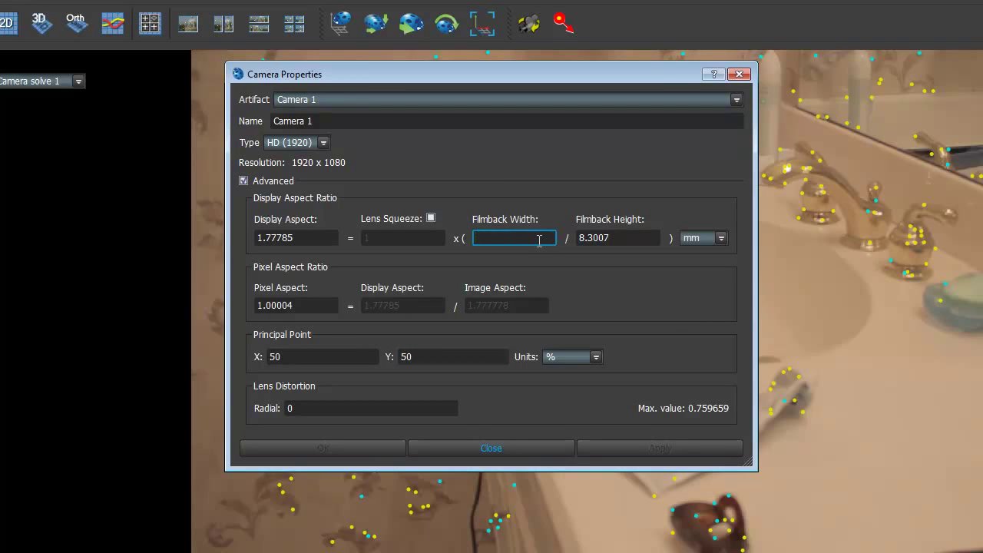
{"action": "key", "text": "ctrl+z"}
{"action": "left_click", "coordinate": [720, 238]}
{"action": "left_click", "coordinate": [690, 249]}
Set Camera 1's filmback width to 35 mm, apply the change and close the camera properties.
{"action": "double_click", "coordinate": [514, 237]}
{"action": "key", "text": "BackSpace"}
{"action": "key", "text": "ctrl+z"}
{"action": "key", "text": "BackSpace"}
{"action": "key", "text": "BackSpace"}
{"action": "key", "text": "BackSpace"}
{"action": "key", "text": "BackSpace"}
{"action": "key", "text": "BackSpace"}
{"action": "key", "text": "BackSpace"}
{"action": "type", "text": "35"}
{"action": "left_click", "coordinate": [685, 351]}
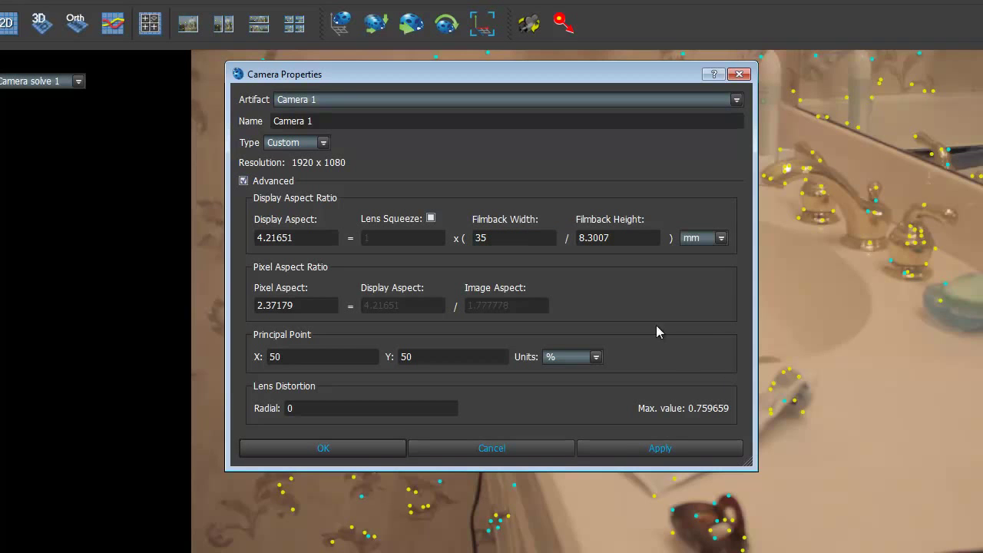
{"action": "left_click", "coordinate": [500, 238]}
{"action": "left_click", "coordinate": [661, 452]}
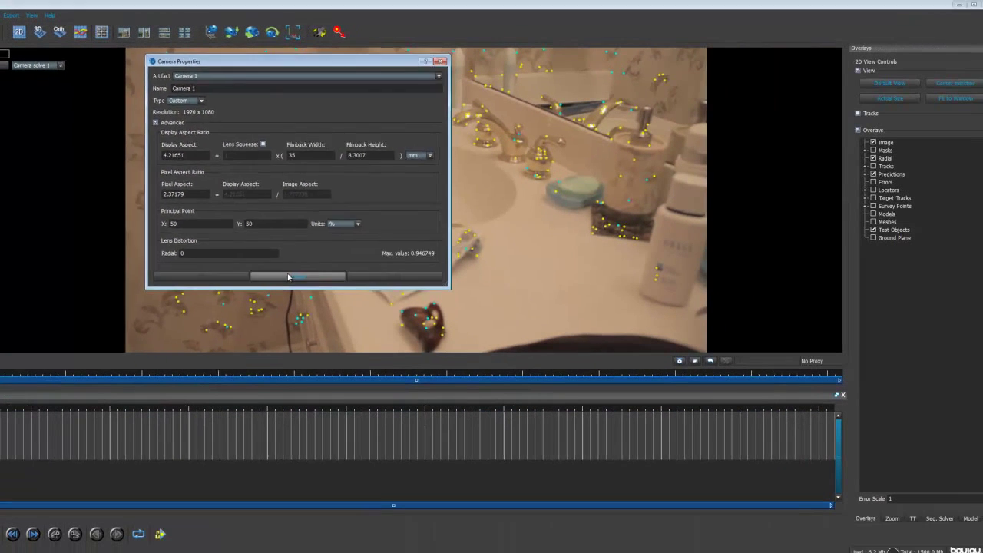
{"action": "left_click", "coordinate": [474, 449]}
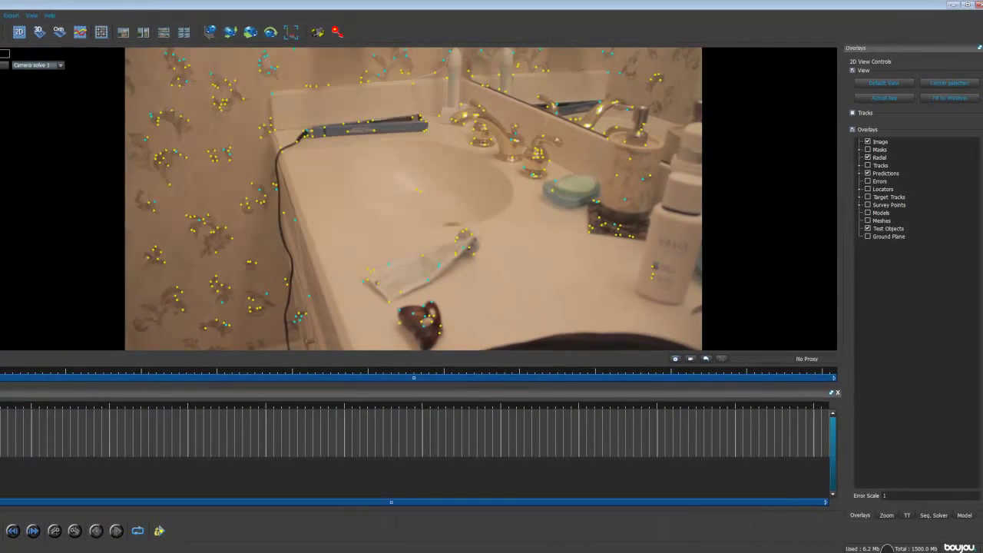
Scrub the timeline and examine the predicted feature points over the counter and wallpaper at different magnifications.
{"action": "mouse_move", "coordinate": [4, 403]}
{"action": "left_mouse_down"}
{"action": "mouse_move", "coordinate": [277, 386]}
{"action": "mouse_move", "coordinate": [195, 400]}
{"action": "mouse_move", "coordinate": [79, 386]}
{"action": "mouse_move", "coordinate": [0, 411]}
{"action": "left_mouse_up"}
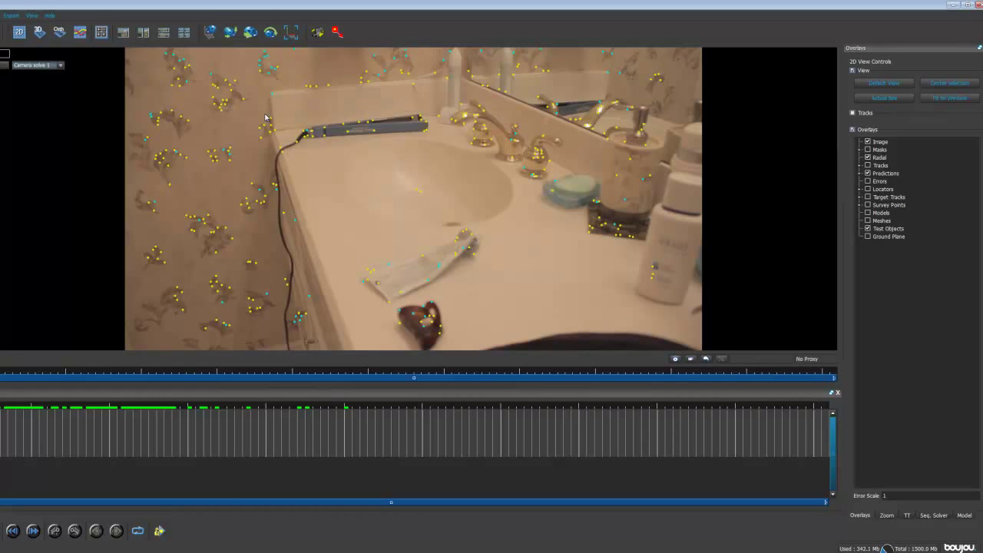
{"action": "left_click_drag", "start_coordinate": [290, 107], "coordinate": [188, 178]}
{"action": "left_click", "coordinate": [352, 81]}
{"action": "scroll", "coordinate": [46, 176], "scroll_direction": "down", "scroll_amount": 3}
{"action": "scroll", "coordinate": [68, 189], "scroll_direction": "up", "scroll_amount": 8}
{"action": "scroll", "coordinate": [69, 184], "scroll_direction": "down", "scroll_amount": 9}
{"action": "scroll", "coordinate": [71, 192], "scroll_direction": "up", "scroll_amount": 2}
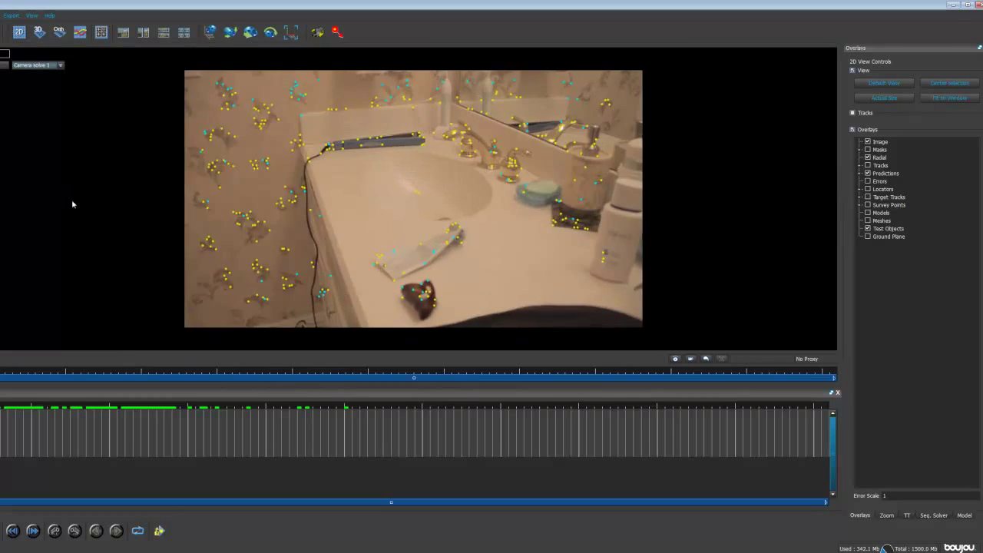
{"action": "scroll", "coordinate": [72, 203], "scroll_direction": "up", "scroll_amount": 3}
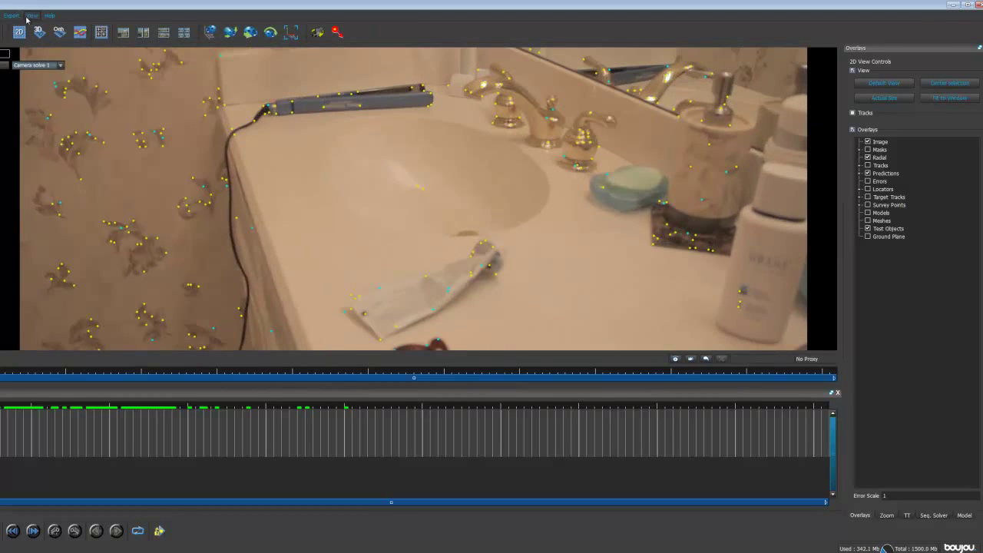
{"action": "left_click", "coordinate": [29, 15]}
{"action": "key", "text": "Left"}
{"action": "key", "text": "Left"}
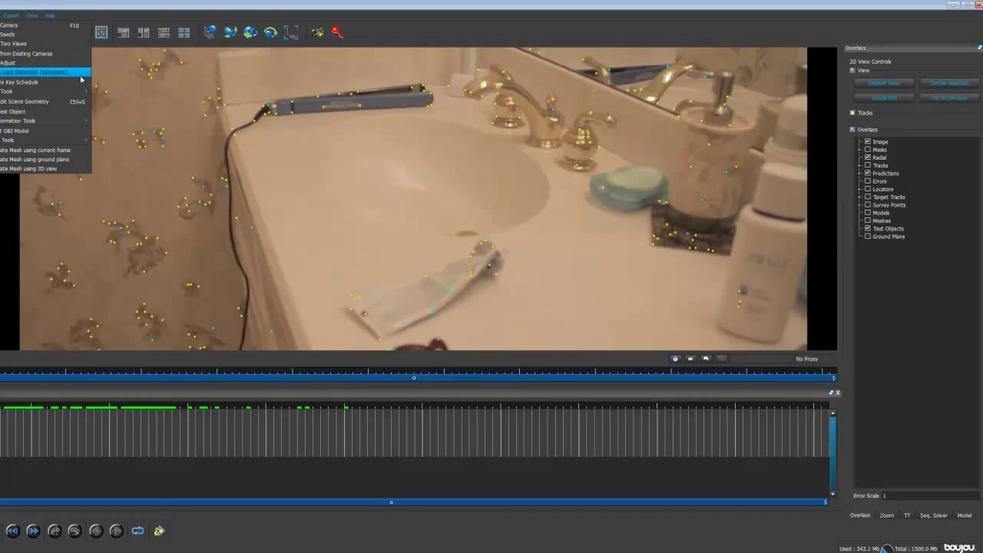
{"action": "left_click", "coordinate": [23, 206]}
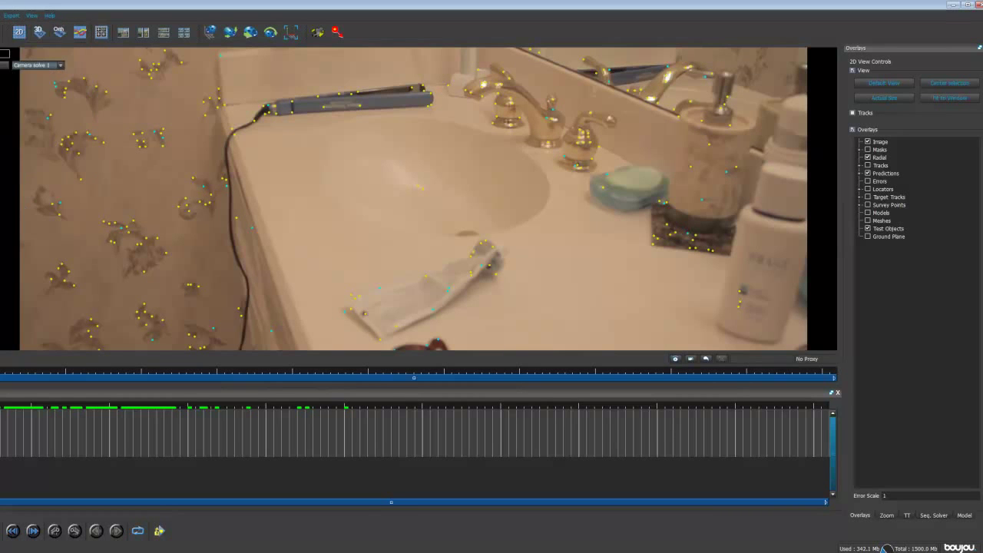
Scrub through the frames and examine the feature points in the sink basin up close.
{"action": "scroll", "coordinate": [473, 130], "scroll_direction": "down", "scroll_amount": 7}
{"action": "scroll", "coordinate": [490, 196], "scroll_direction": "up", "scroll_amount": 7}
{"action": "scroll", "coordinate": [488, 198], "scroll_direction": "down", "scroll_amount": 2}
{"action": "scroll", "coordinate": [465, 216], "scroll_direction": "up", "scroll_amount": 4}
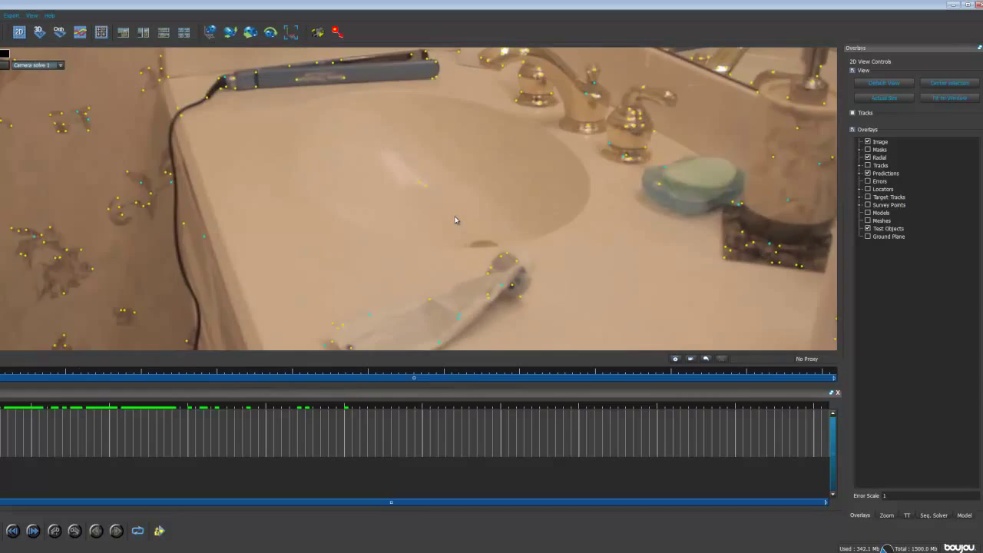
{"action": "scroll", "coordinate": [455, 220], "scroll_direction": "up", "scroll_amount": 5}
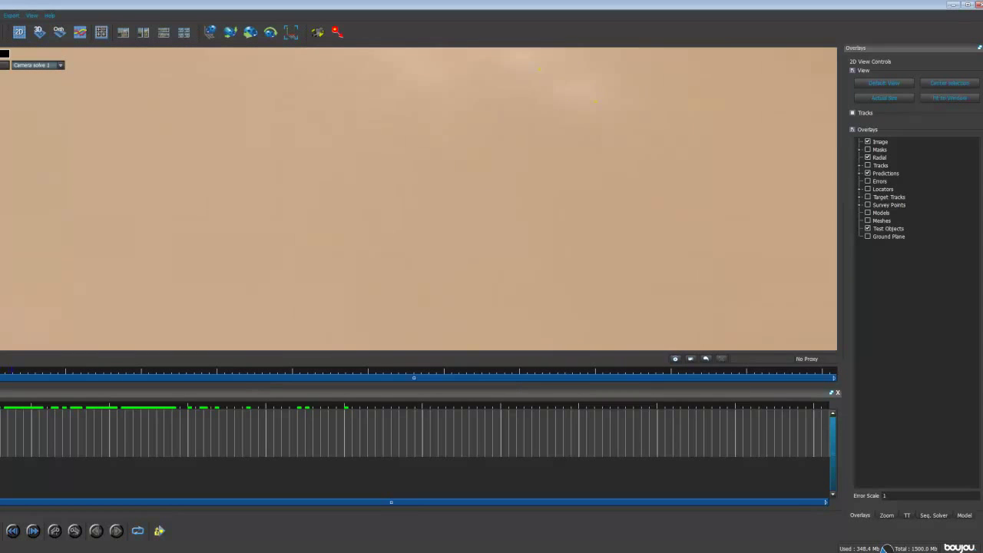
{"action": "left_click_drag", "start_coordinate": [3, 408], "coordinate": [135, 410]}
{"action": "scroll", "coordinate": [531, 200], "scroll_direction": "down", "scroll_amount": 12}
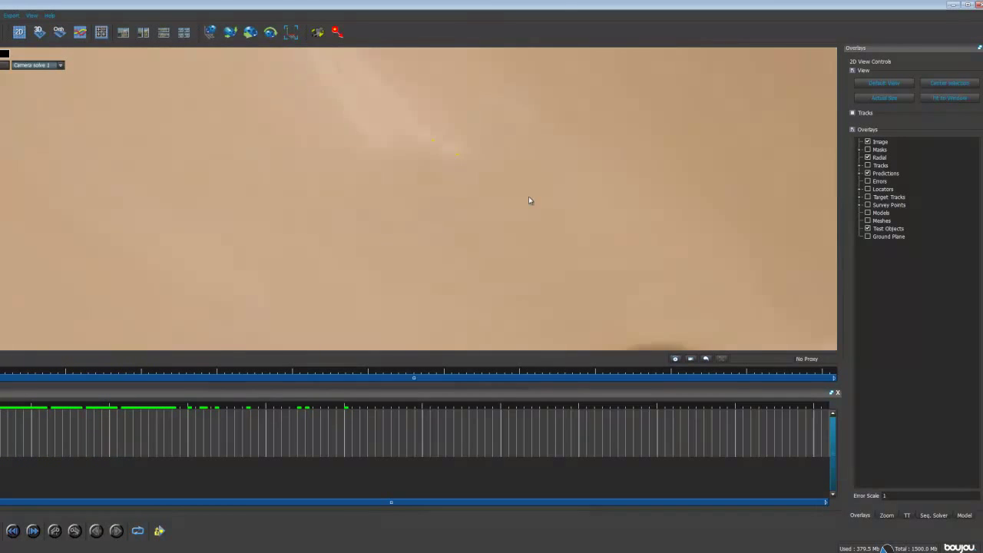
{"action": "scroll", "coordinate": [265, 183], "scroll_direction": "up", "scroll_amount": 2}
{"action": "scroll", "coordinate": [266, 181], "scroll_direction": "up", "scroll_amount": 4}
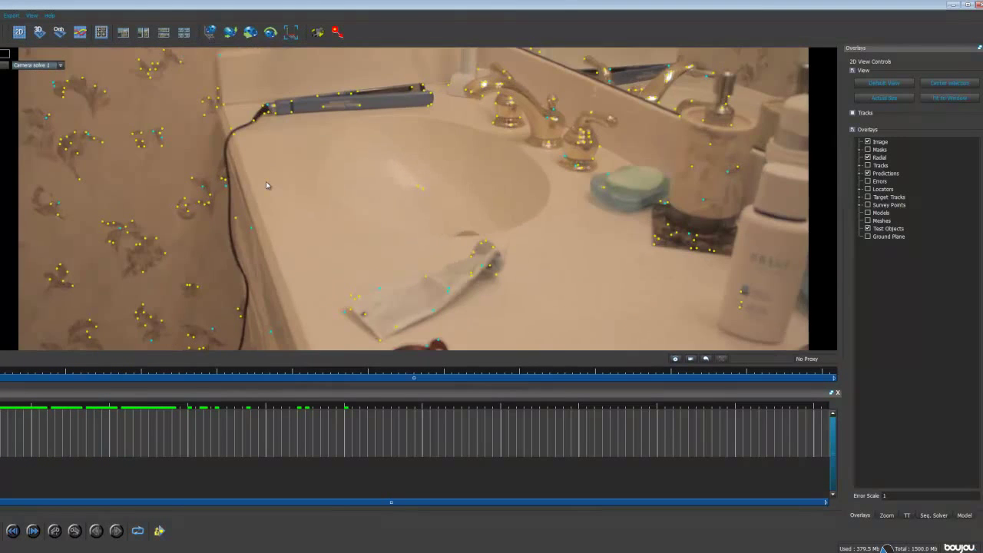
{"action": "scroll", "coordinate": [266, 181], "scroll_direction": "down", "scroll_amount": 4}
{"action": "scroll", "coordinate": [271, 182], "scroll_direction": "up", "scroll_amount": 2}
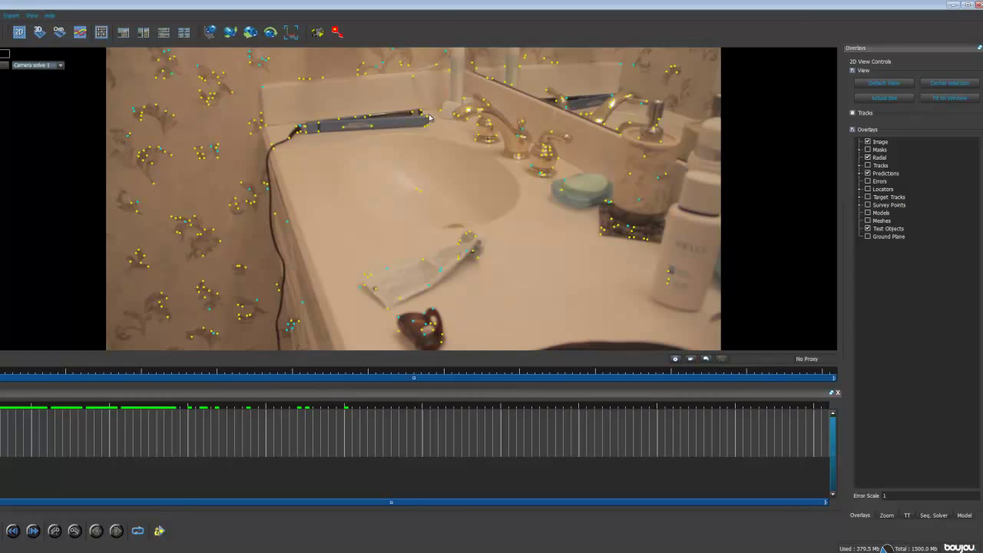
Select the feature tracks on the reflection in the sink basin and delete them.
{"action": "left_click_drag", "start_coordinate": [437, 9], "coordinate": [410, 10]}
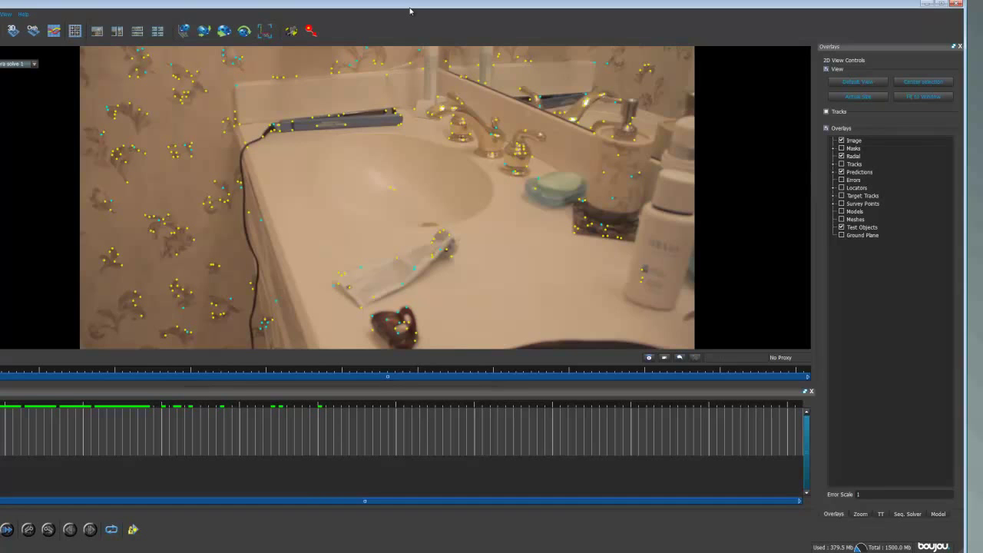
{"action": "scroll", "coordinate": [172, 228], "scroll_direction": "up", "scroll_amount": 5}
{"action": "left_click_drag", "start_coordinate": [182, 217], "coordinate": [845, 274]}
{"action": "left_click_drag", "start_coordinate": [398, 121], "coordinate": [596, 355]}
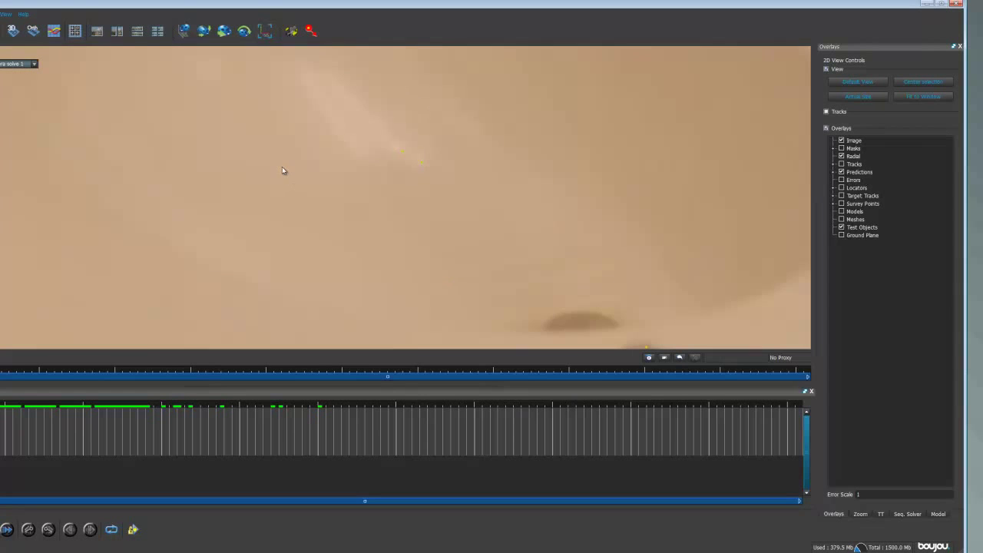
{"action": "scroll", "coordinate": [282, 167], "scroll_direction": "down", "scroll_amount": 5}
{"action": "right_click", "coordinate": [392, 189]}
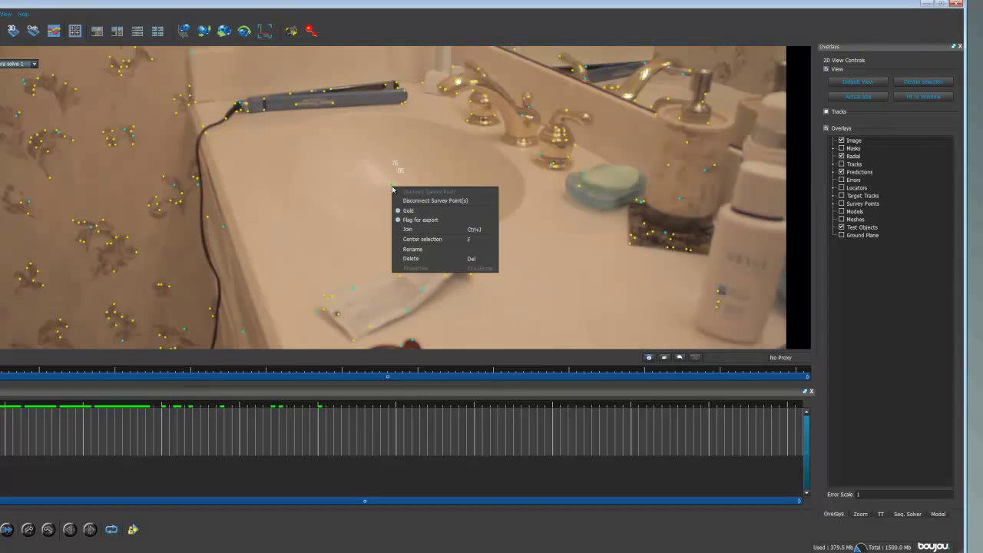
{"action": "left_click", "coordinate": [421, 263]}
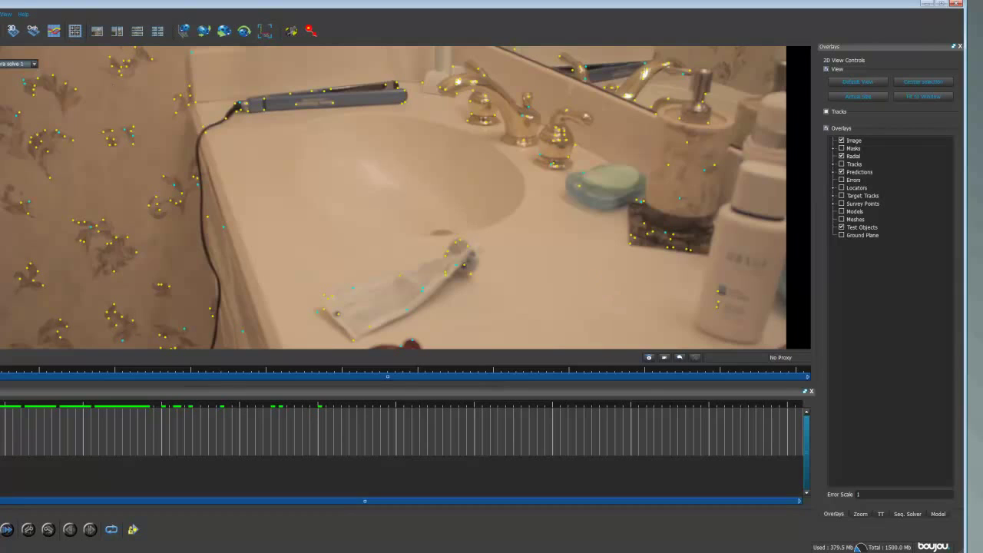
{"action": "right_click", "coordinate": [175, 189]}
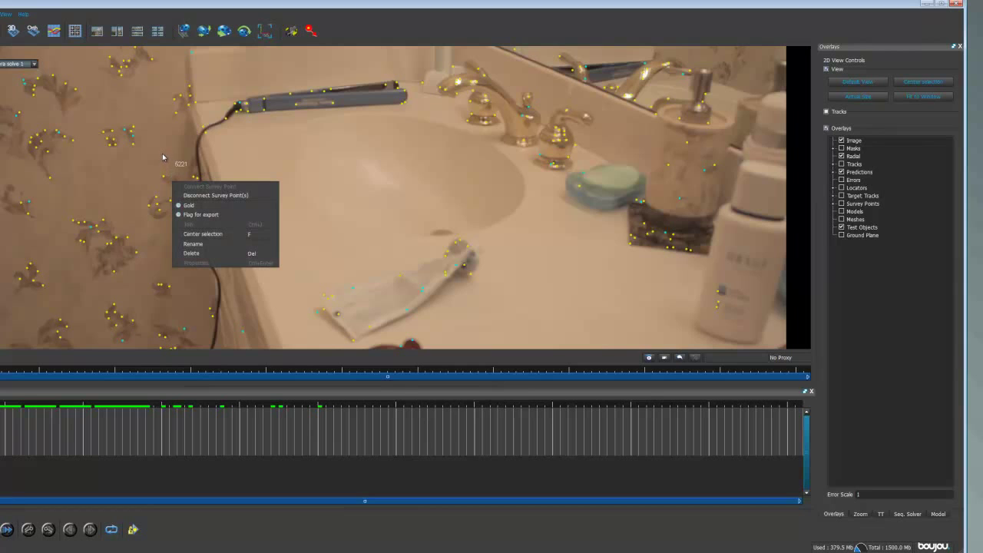
{"action": "left_click", "coordinate": [163, 154]}
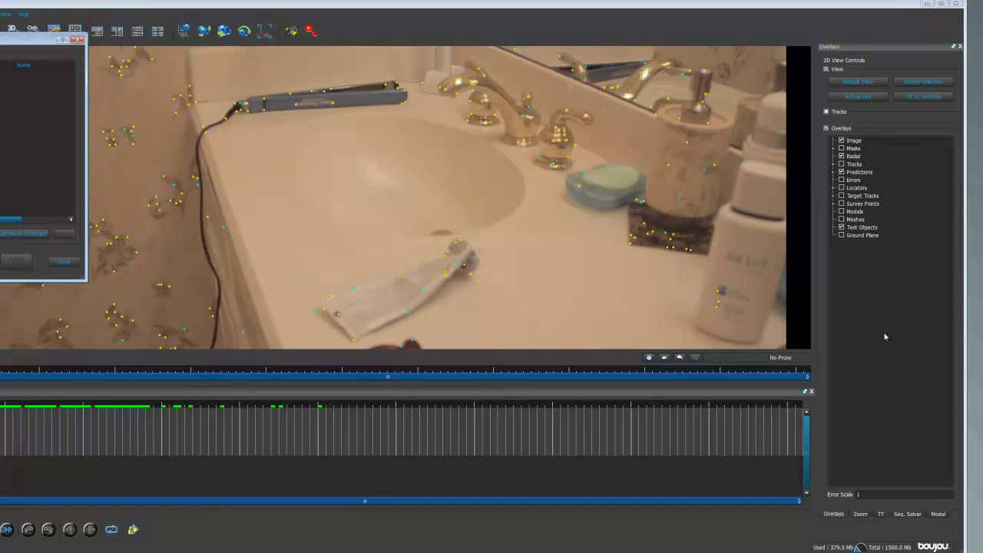
{"action": "left_click", "coordinate": [64, 261]}
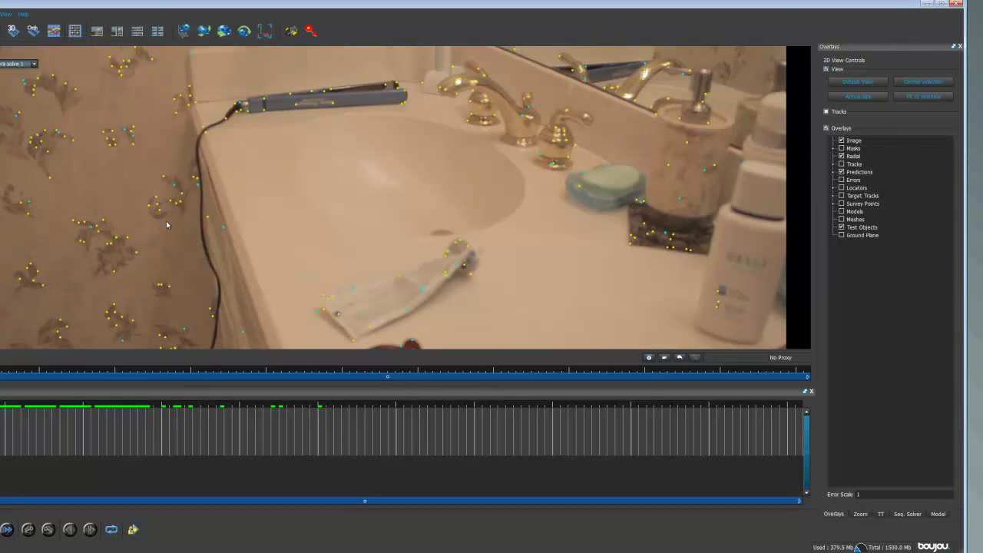
Examine the feature points around the sink and on the toothpaste tube, temporarily selecting the tube's points.
{"action": "scroll", "coordinate": [176, 222], "scroll_direction": "down", "scroll_amount": 8}
{"action": "scroll", "coordinate": [184, 220], "scroll_direction": "up", "scroll_amount": 8}
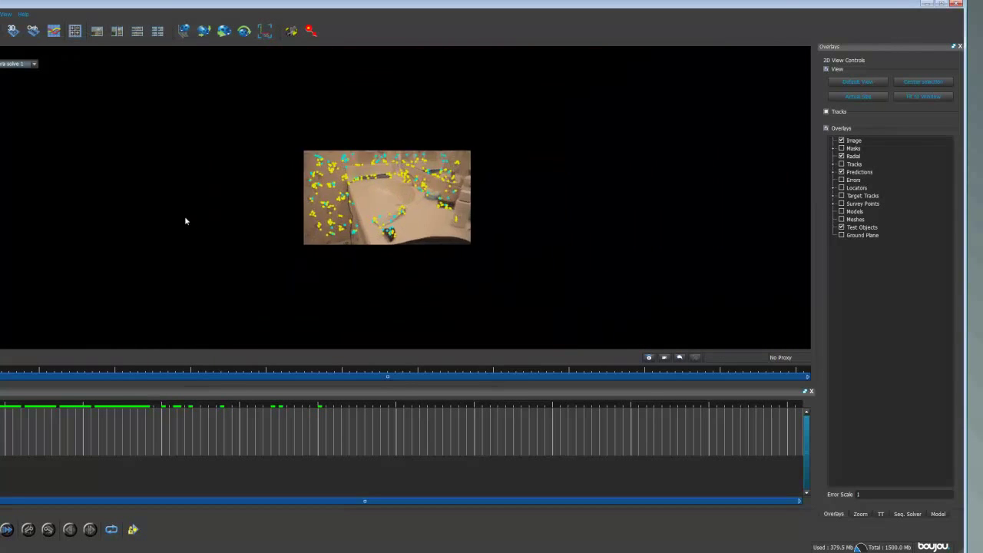
{"action": "scroll", "coordinate": [191, 224], "scroll_direction": "up", "scroll_amount": 3}
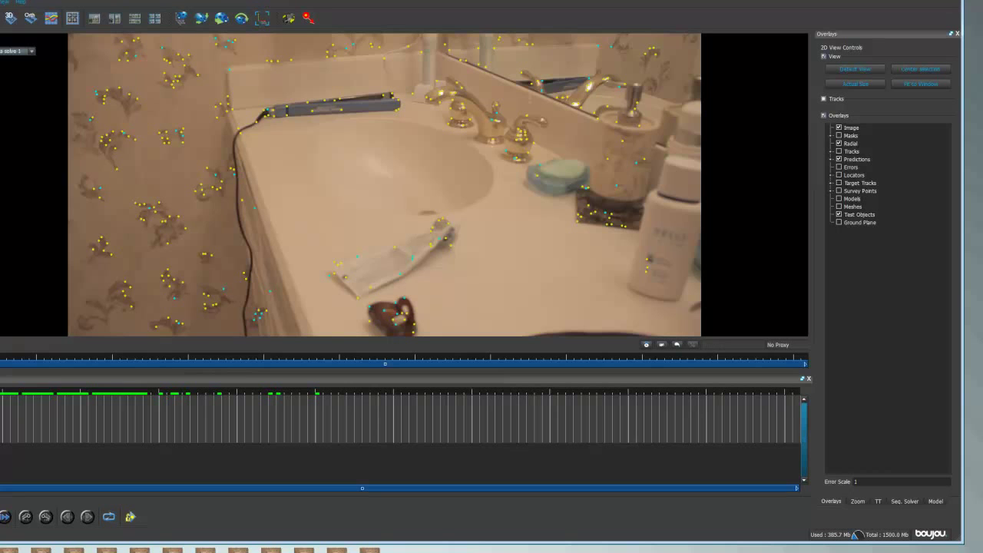
{"action": "scroll", "coordinate": [405, 254], "scroll_direction": "up", "scroll_amount": 5}
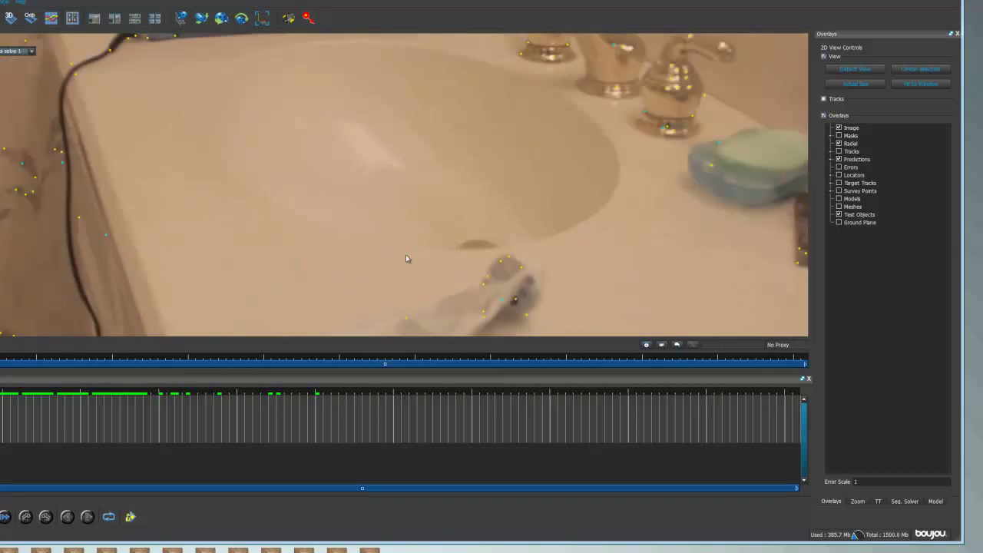
{"action": "left_click_drag", "start_coordinate": [426, 264], "coordinate": [408, 16]}
{"action": "scroll", "coordinate": [468, 233], "scroll_direction": "down", "scroll_amount": 5}
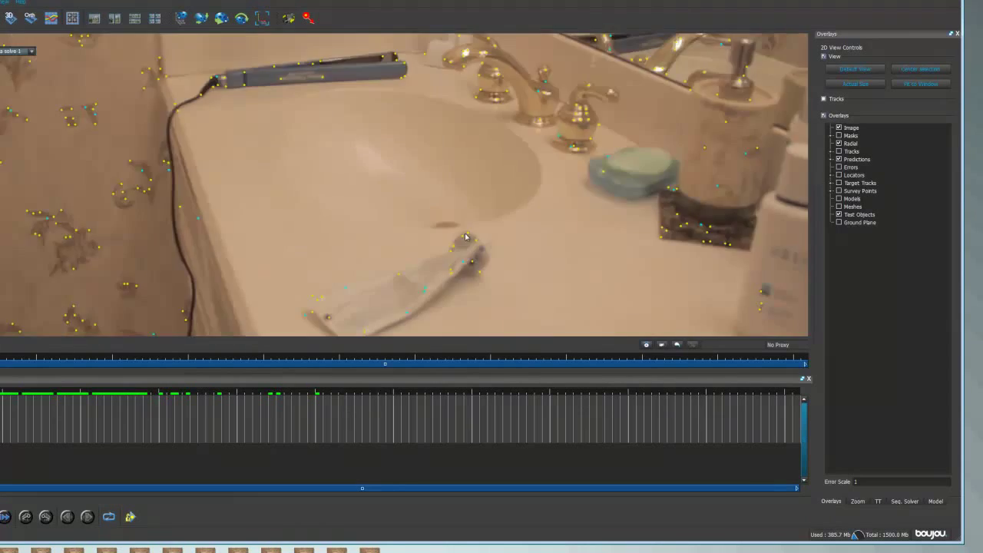
{"action": "scroll", "coordinate": [421, 228], "scroll_direction": "up", "scroll_amount": 3}
{"action": "left_click_drag", "start_coordinate": [306, 139], "coordinate": [601, 283]}
{"action": "left_click", "coordinate": [454, 174]}
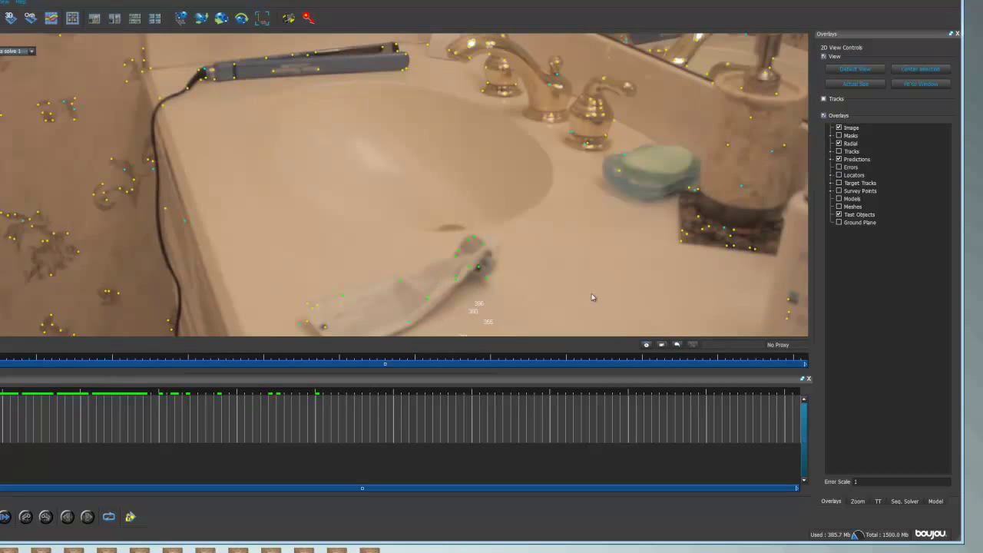
{"action": "scroll", "coordinate": [235, 216], "scroll_direction": "down", "scroll_amount": 5}
{"action": "scroll", "coordinate": [286, 194], "scroll_direction": "up", "scroll_amount": 2}
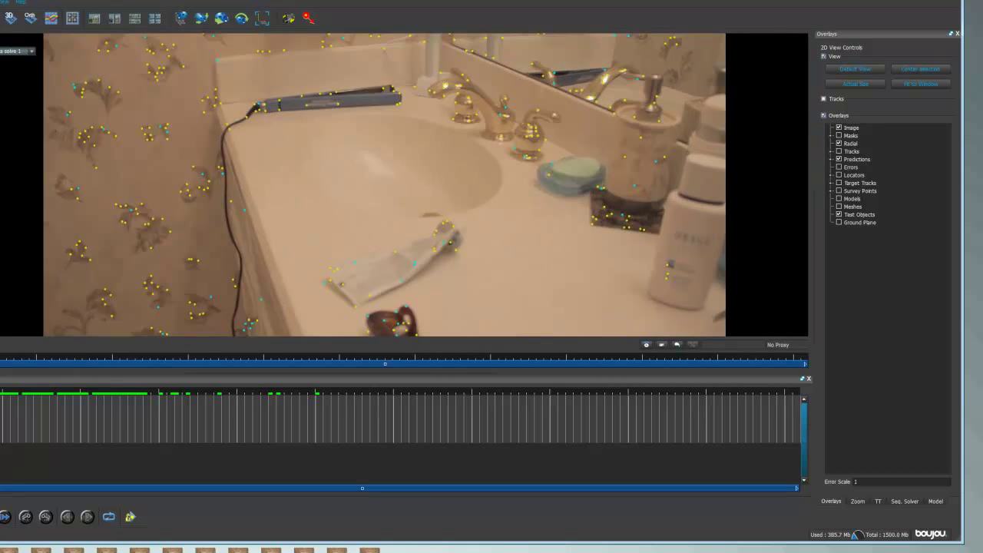
{"action": "scroll", "coordinate": [309, 162], "scroll_direction": "down", "scroll_amount": 2}
{"action": "scroll", "coordinate": [153, 118], "scroll_direction": "up", "scroll_amount": 2}
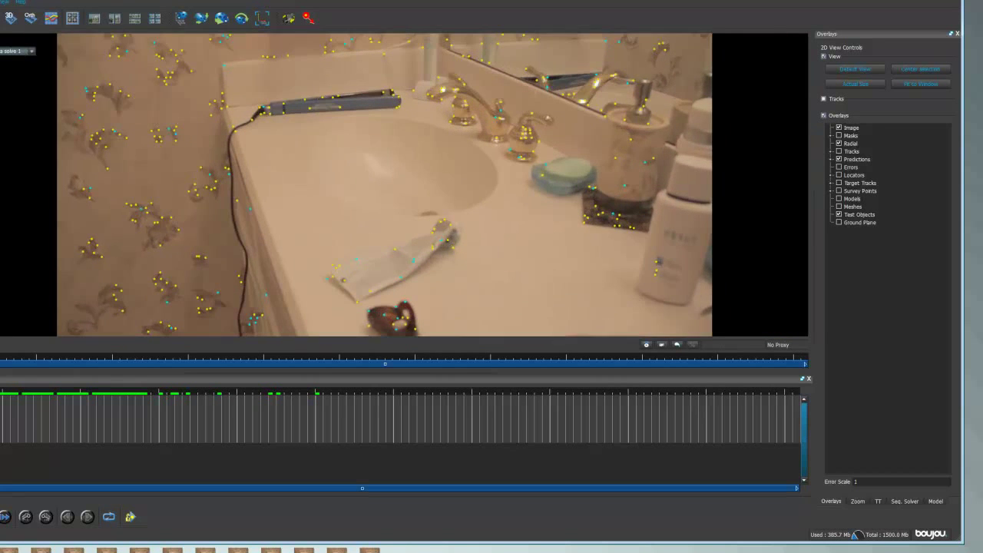
Draw a polygon mask around the faucet handle next to the soap dish.
{"action": "key", "text": "m"}
{"action": "left_click", "coordinate": [544, 114]}
{"action": "left_click", "coordinate": [536, 114]}
{"action": "left_click", "coordinate": [529, 114]}
{"action": "left_click", "coordinate": [523, 115]}
{"action": "left_click", "coordinate": [509, 133]}
{"action": "left_click", "coordinate": [508, 139]}
{"action": "left_click", "coordinate": [507, 150]}
{"action": "left_click", "coordinate": [506, 160]}
{"action": "left_click", "coordinate": [529, 161]}
{"action": "left_click", "coordinate": [547, 160]}
{"action": "left_click", "coordinate": [537, 146]}
{"action": "left_click", "coordinate": [533, 131]}
{"action": "left_click", "coordinate": [551, 120]}
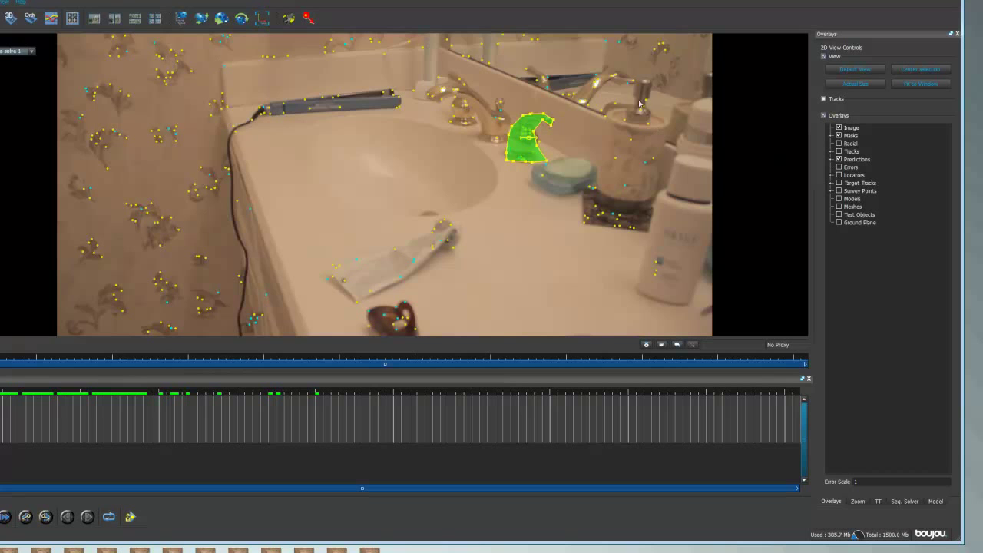
Delete the polygon mask around the faucet handle next to the soap dish.
{"action": "mouse_move", "coordinate": [2, 408]}
{"action": "left_mouse_down"}
{"action": "mouse_move", "coordinate": [31, 408]}
{"action": "mouse_move", "coordinate": [0, 406]}
{"action": "left_mouse_up"}
{"action": "key", "text": "Delete"}
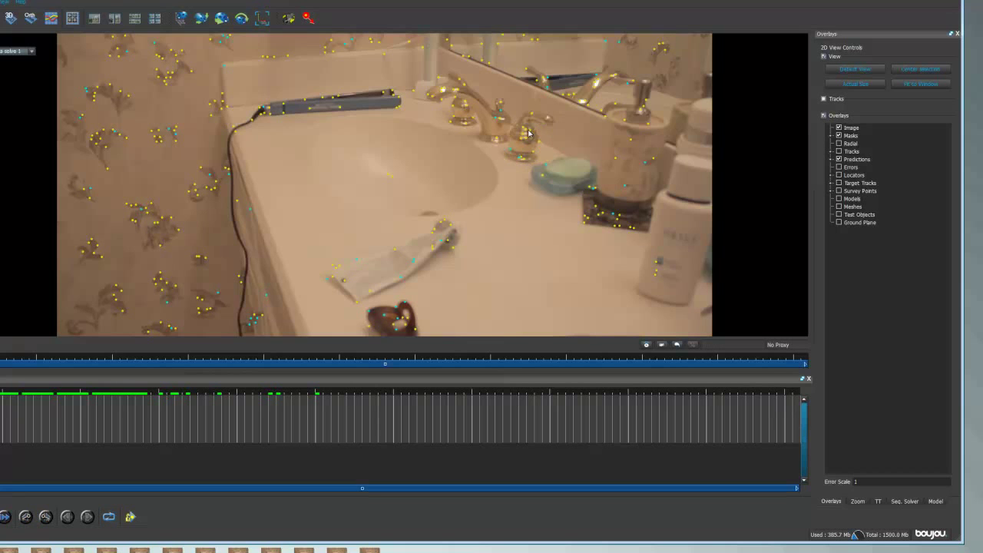
Examine the Focal Length settings and the related camera property values, closing each dialog.
{"action": "left_click", "coordinate": [374, 142]}
{"action": "scroll", "coordinate": [406, 220], "scroll_direction": "up", "scroll_amount": 1}
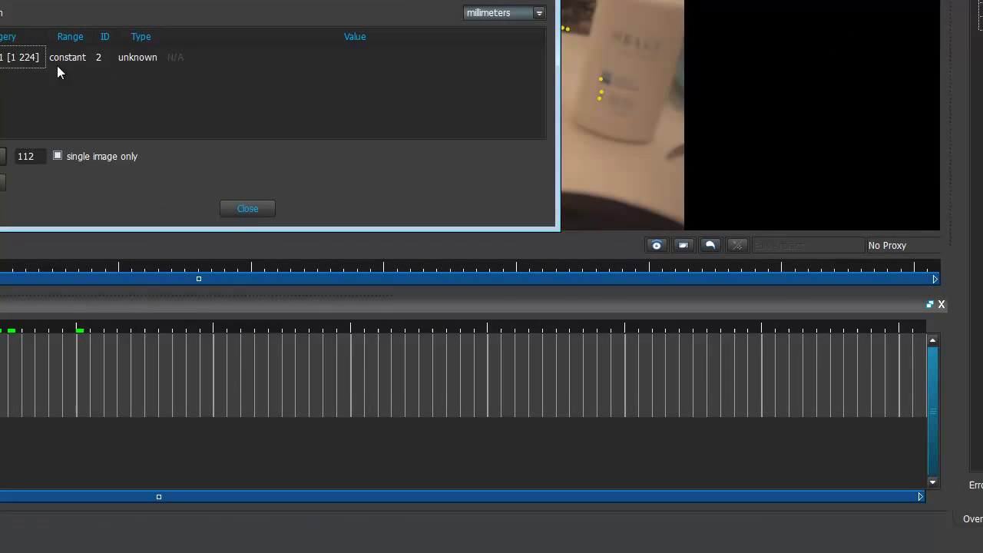
{"action": "left_click", "coordinate": [62, 56]}
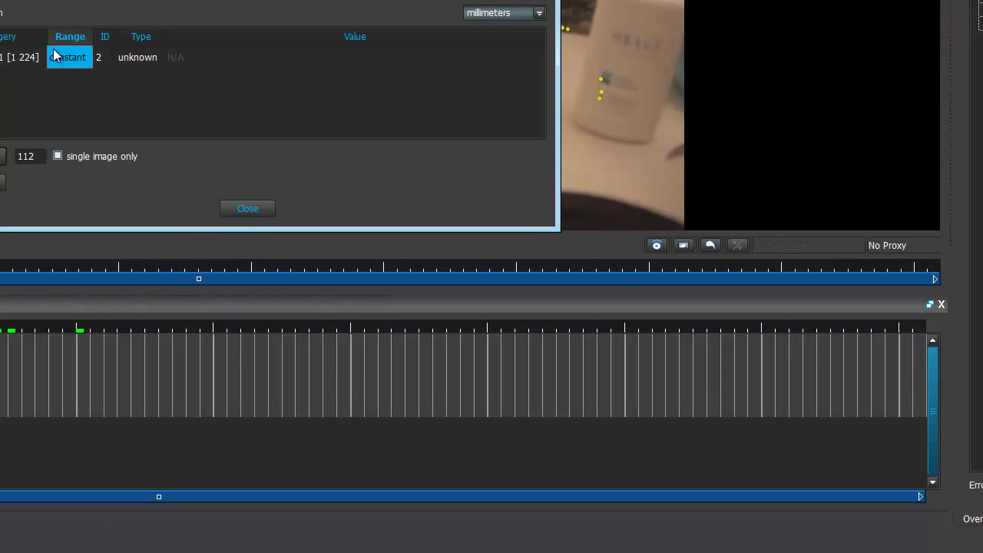
{"action": "left_click", "coordinate": [246, 208]}
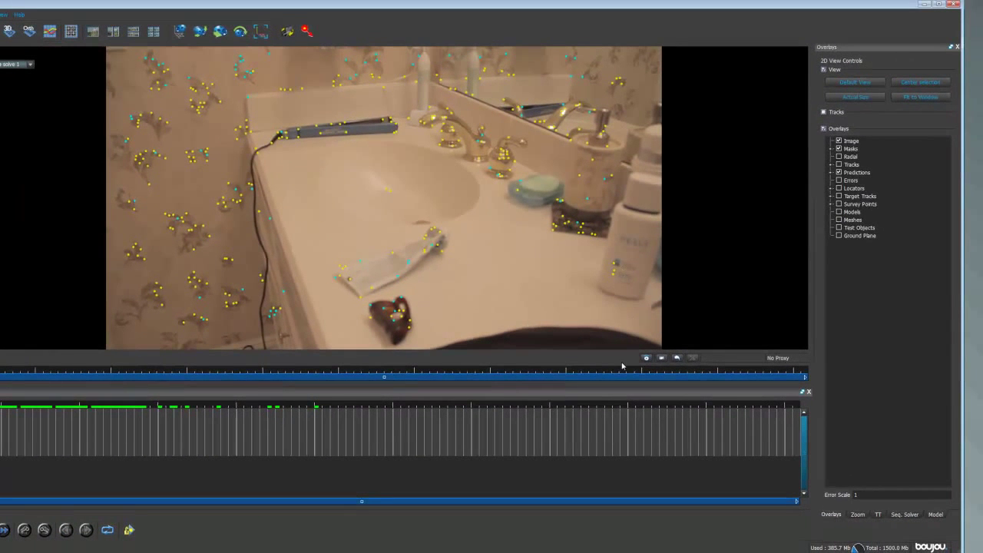
{"action": "left_click_drag", "start_coordinate": [346, 345], "coordinate": [601, 176]}
{"action": "left_click", "coordinate": [676, 175]}
{"action": "left_click", "coordinate": [1, 51]}
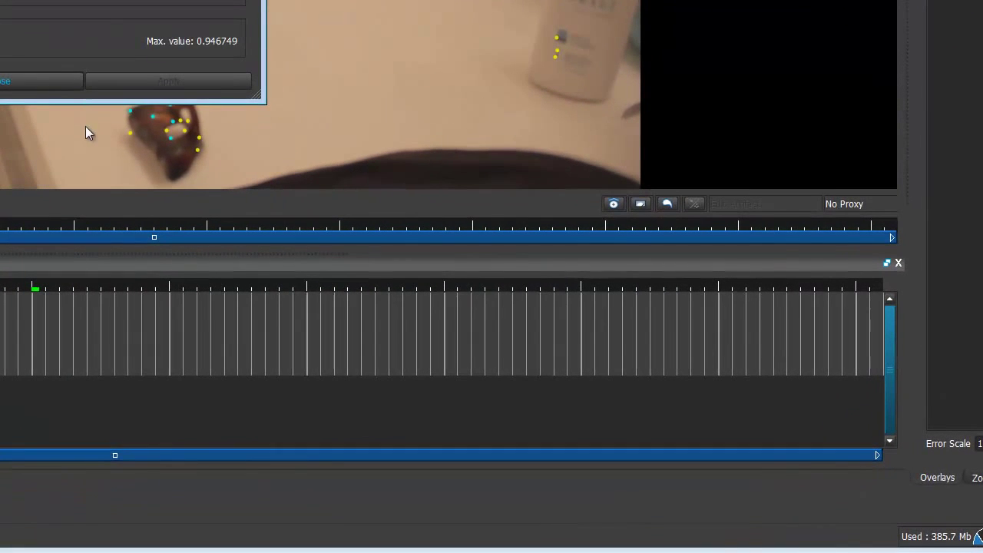
{"action": "left_click", "coordinate": [62, 87]}
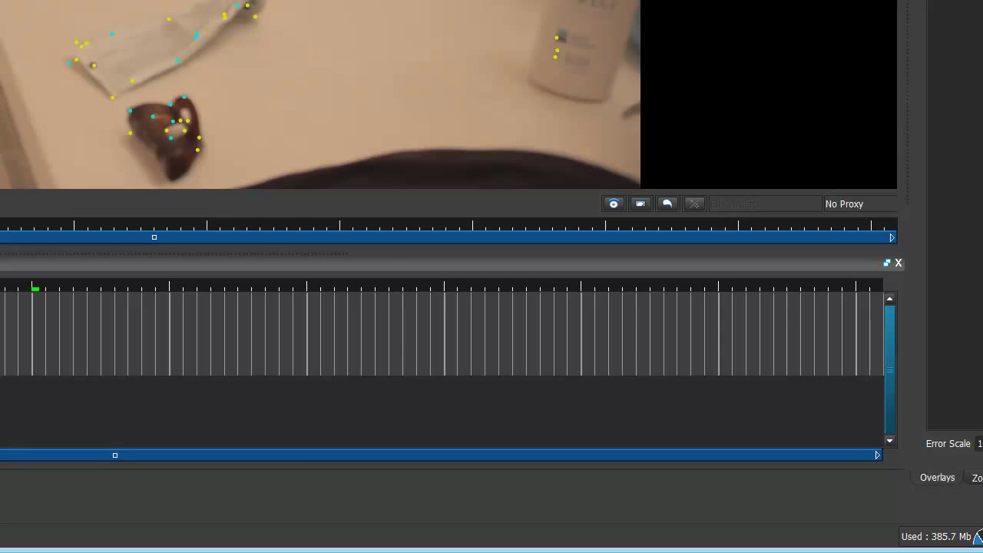
Set the Scale Scene by value to 100 in the Export Camera settings and try the Export flagged tracks only option.
{"action": "key", "text": "F12"}
{"action": "left_click", "coordinate": [258, 155]}
{"action": "left_click_drag", "start_coordinate": [257, 155], "coordinate": [221, 151]}
{"action": "type", "text": "1"}
{"action": "key", "text": "BackSpace"}
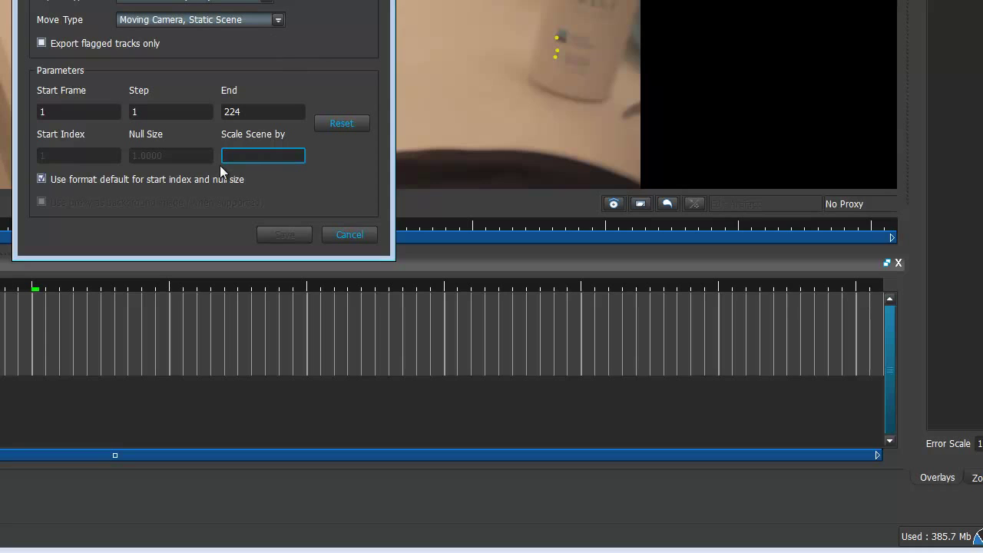
{"action": "type", "text": "10"}
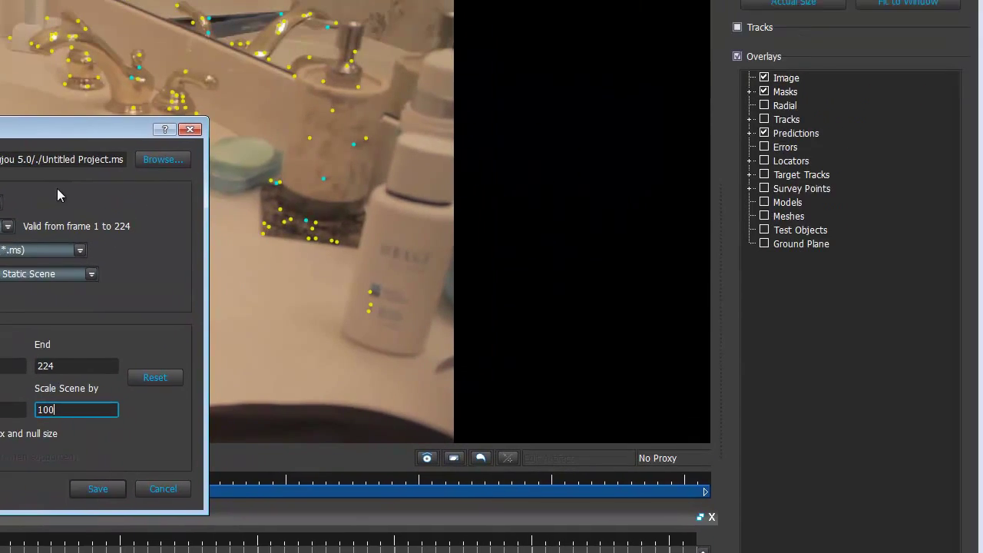
{"action": "left_click_drag", "start_coordinate": [37, 175], "coordinate": [480, 119]}
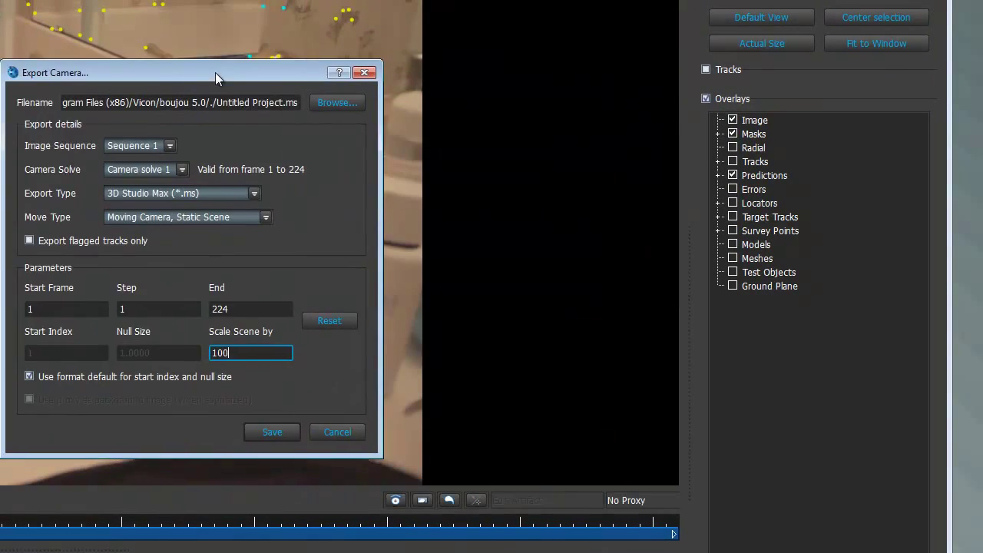
{"action": "left_click_drag", "start_coordinate": [215, 72], "coordinate": [521, 90]}
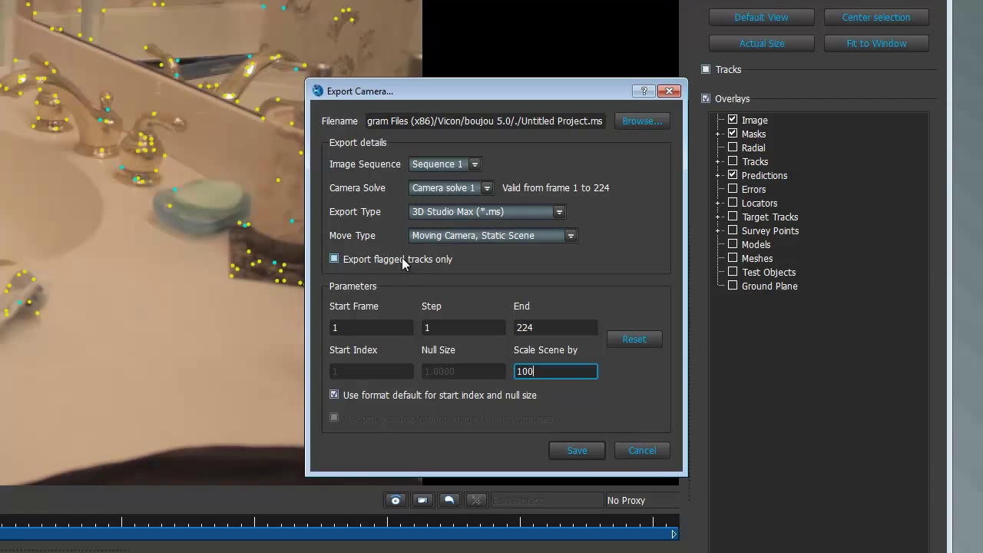
{"action": "left_click", "coordinate": [335, 258]}
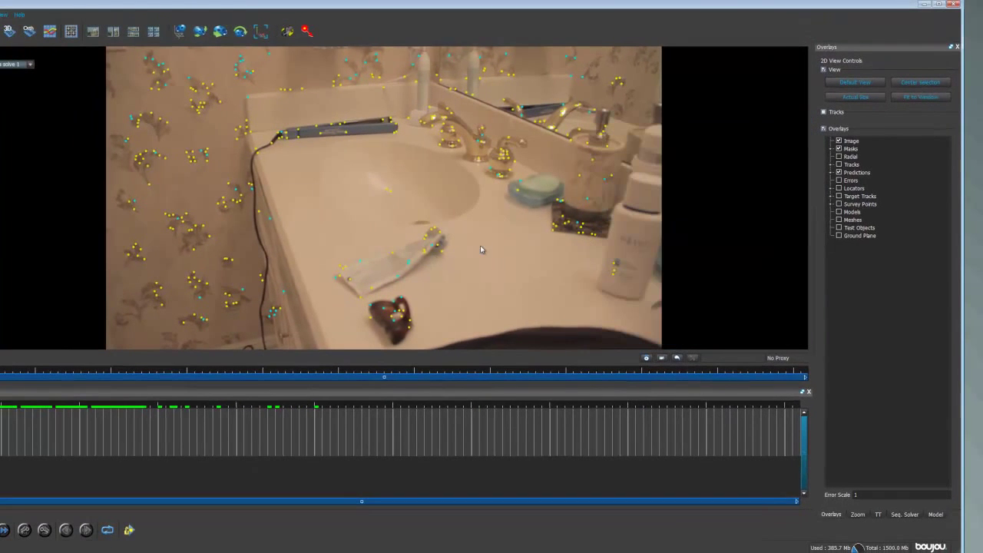
Select the feature tracks across most of the image and toggle Flag for export on them.
{"action": "right_click", "coordinate": [397, 277]}
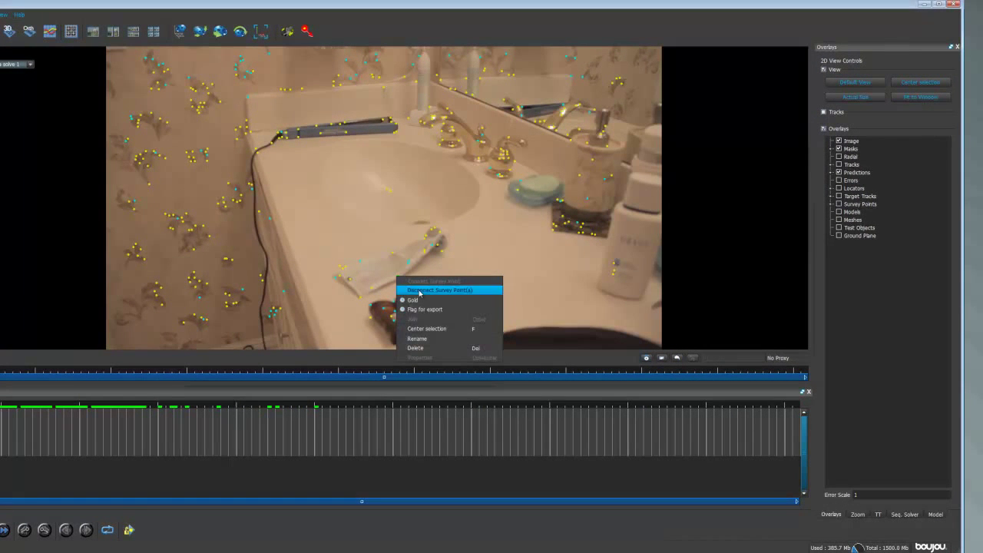
{"action": "left_click", "coordinate": [629, 268]}
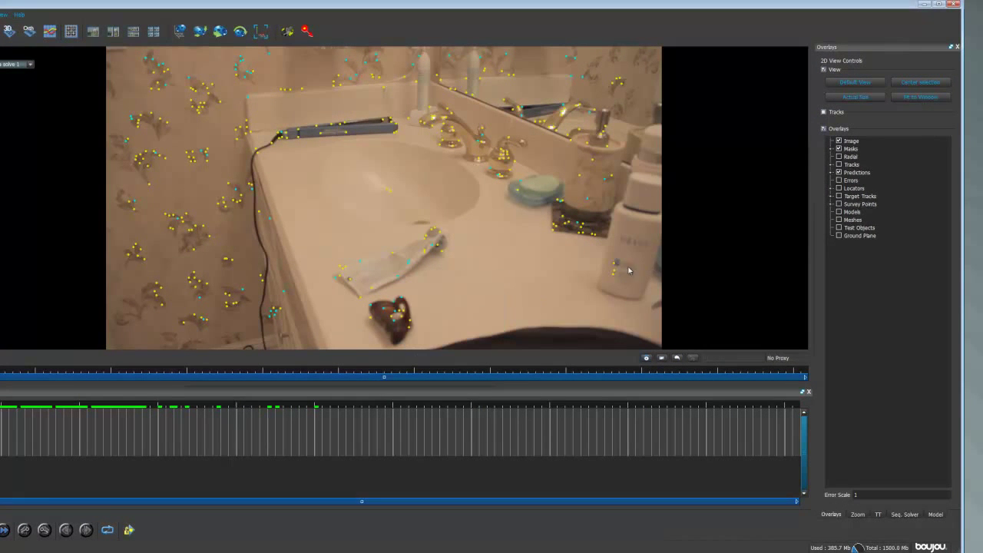
{"action": "left_click_drag", "start_coordinate": [583, 88], "coordinate": [2, 349]}
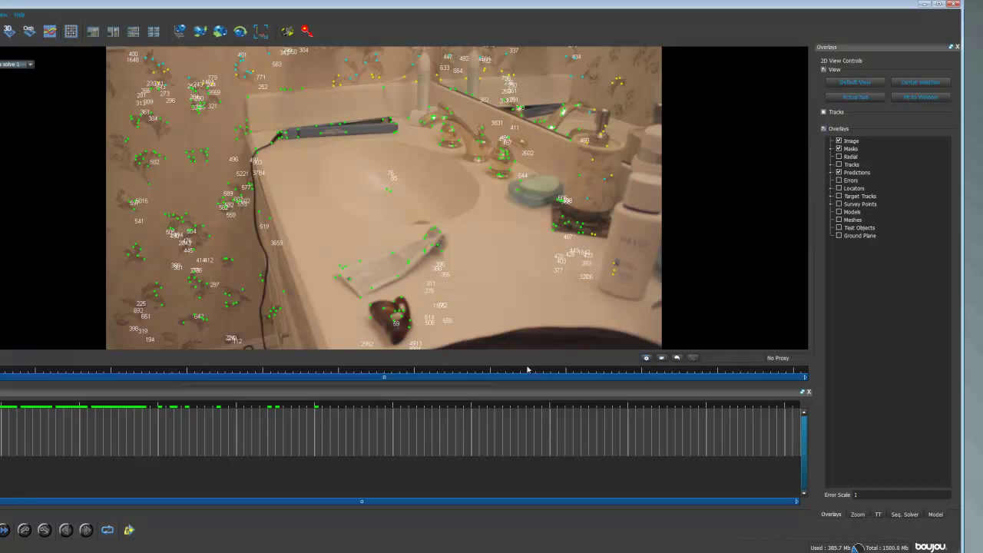
{"action": "right_click", "coordinate": [422, 247]}
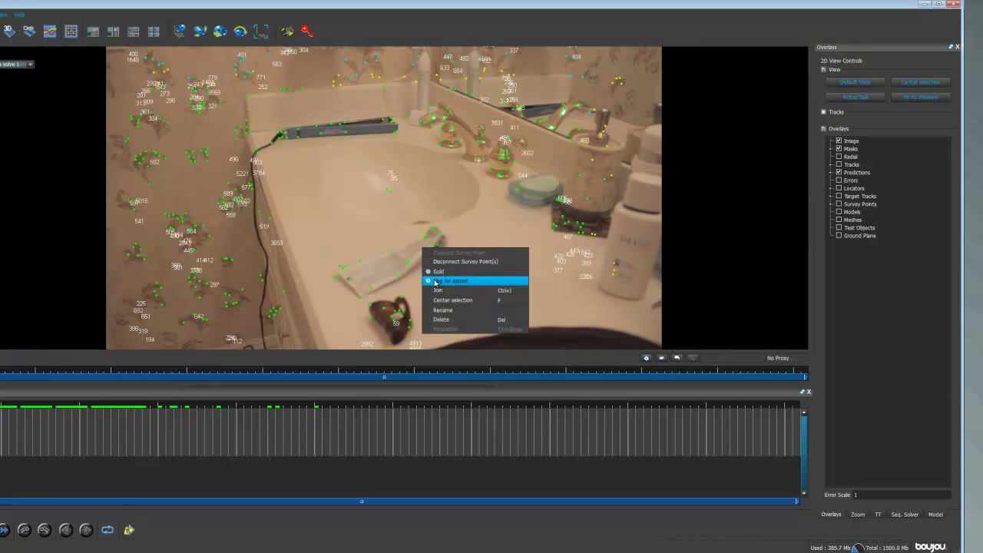
{"action": "left_click", "coordinate": [433, 281]}
{"action": "left_click", "coordinate": [381, 231]}
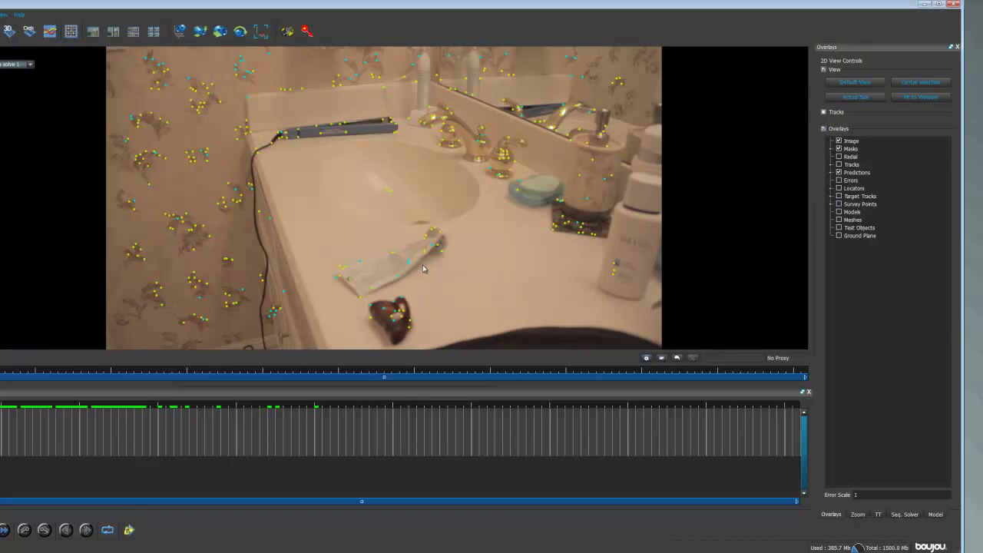
Toggle Flag for export on track 577 on the wallpaper beside the counter and check the option for the surrounding group of tracks.
{"action": "left_click_drag", "start_coordinate": [172, 86], "coordinate": [809, 350]}
{"action": "right_click", "coordinate": [275, 198]}
{"action": "left_click", "coordinate": [241, 194]}
{"action": "right_click", "coordinate": [241, 195]}
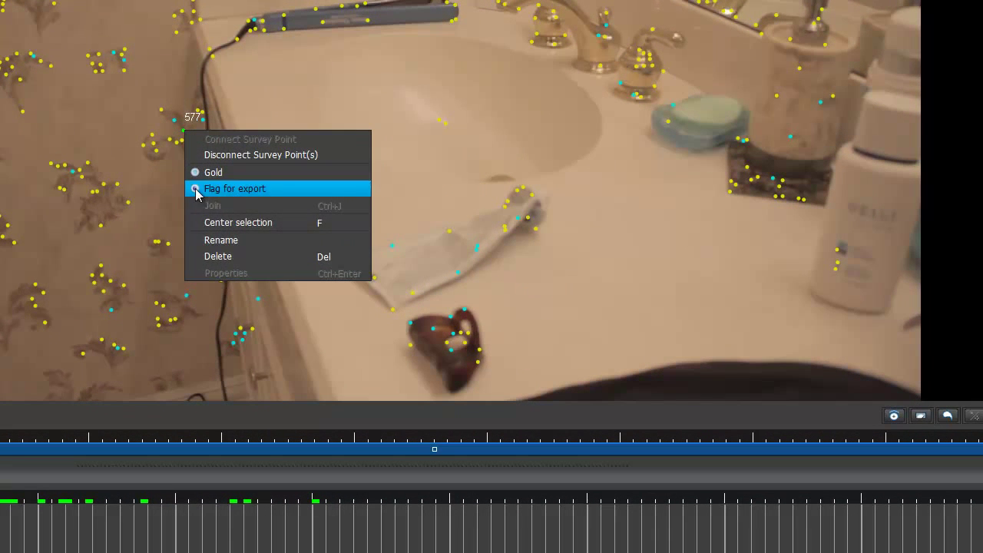
{"action": "left_click", "coordinate": [194, 190]}
{"action": "right_click", "coordinate": [146, 153]}
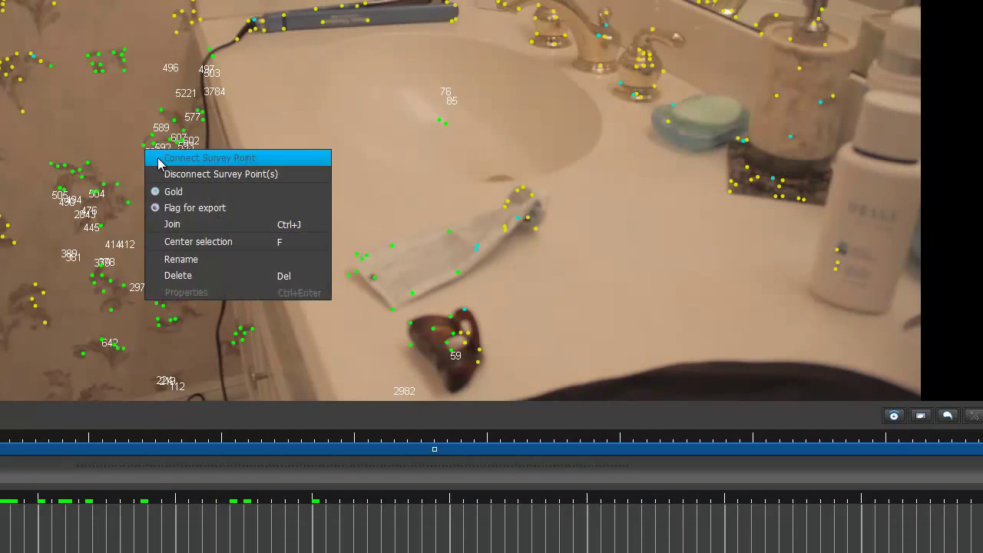
{"action": "left_click", "coordinate": [476, 183]}
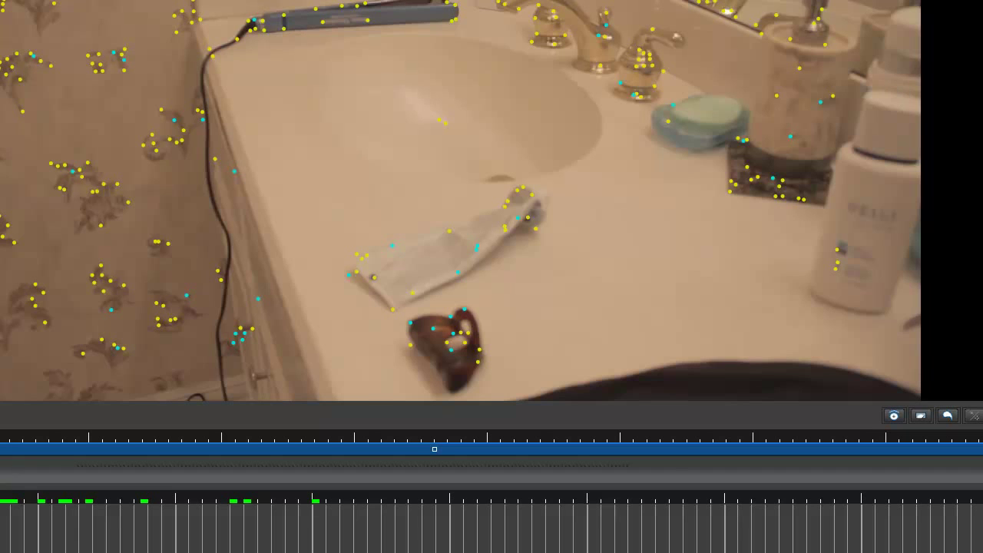
Reopen the Export Camera settings, browse the available export types and choose 3D Studio Max (*.ms).
{"action": "left_click", "coordinate": [478, 208]}
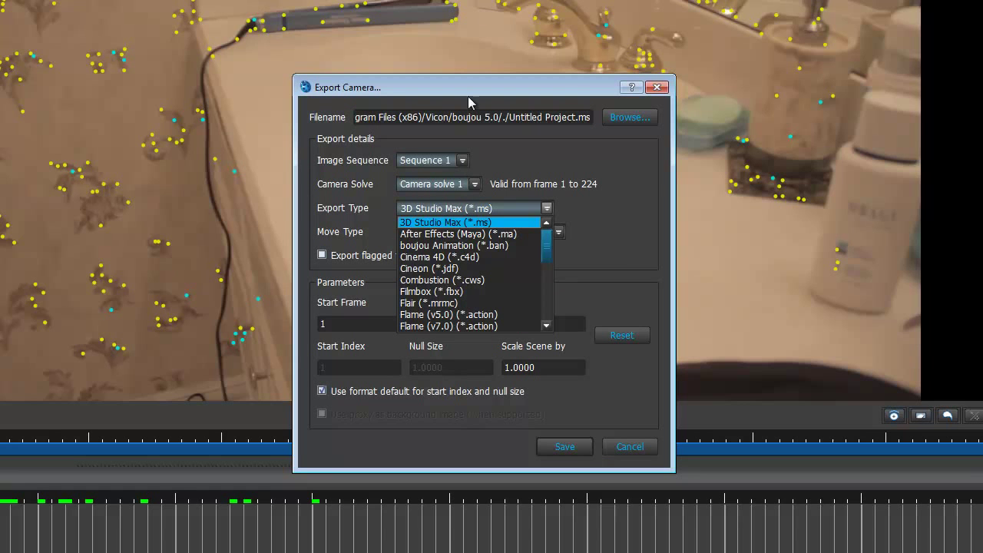
{"action": "scroll", "coordinate": [464, 253], "scroll_direction": "down", "scroll_amount": 6}
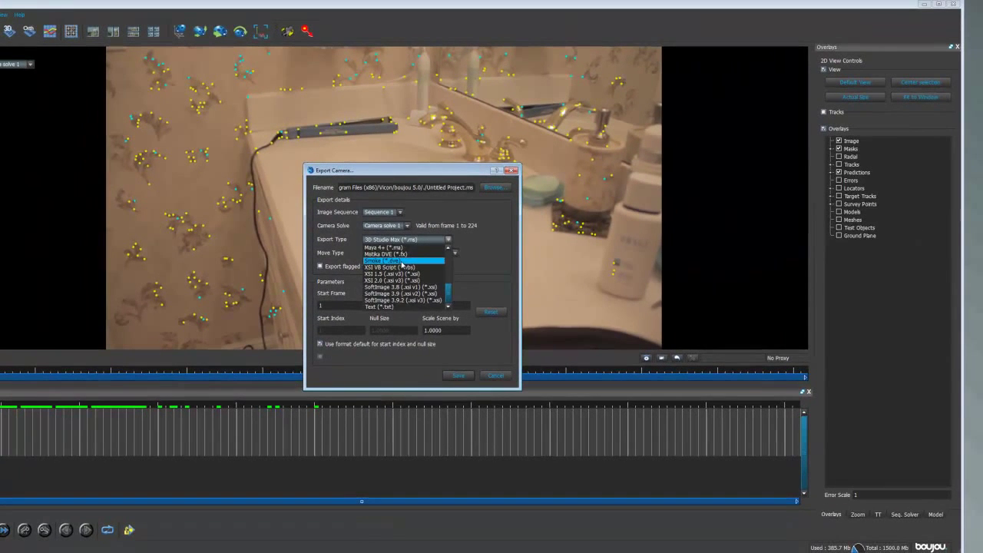
{"action": "scroll", "coordinate": [403, 266], "scroll_direction": "up", "scroll_amount": 6}
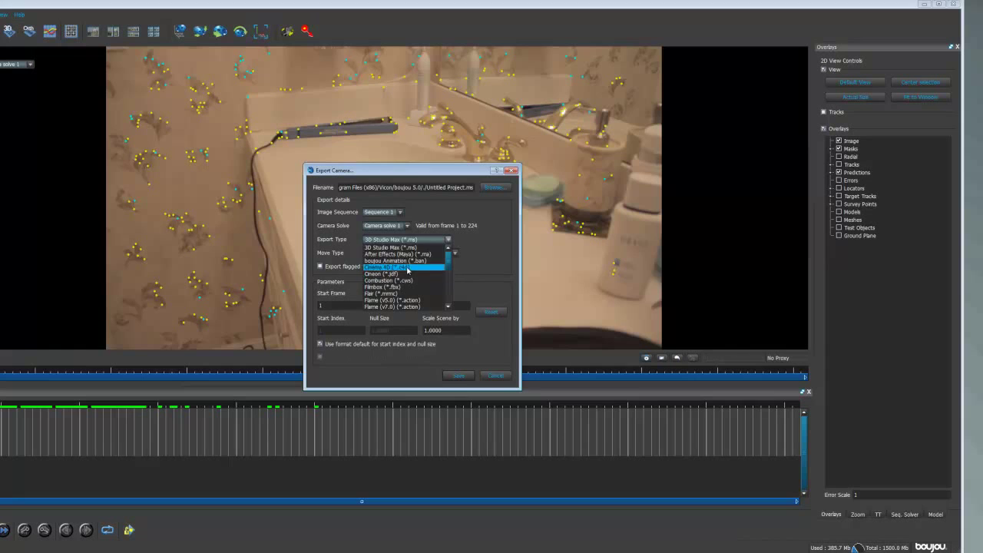
{"action": "left_click", "coordinate": [407, 247]}
Set the camera export type to After Effects (Maya) (*.ma).
{"action": "left_click", "coordinate": [407, 240]}
{"action": "scroll", "coordinate": [413, 262], "scroll_direction": "down", "scroll_amount": 3}
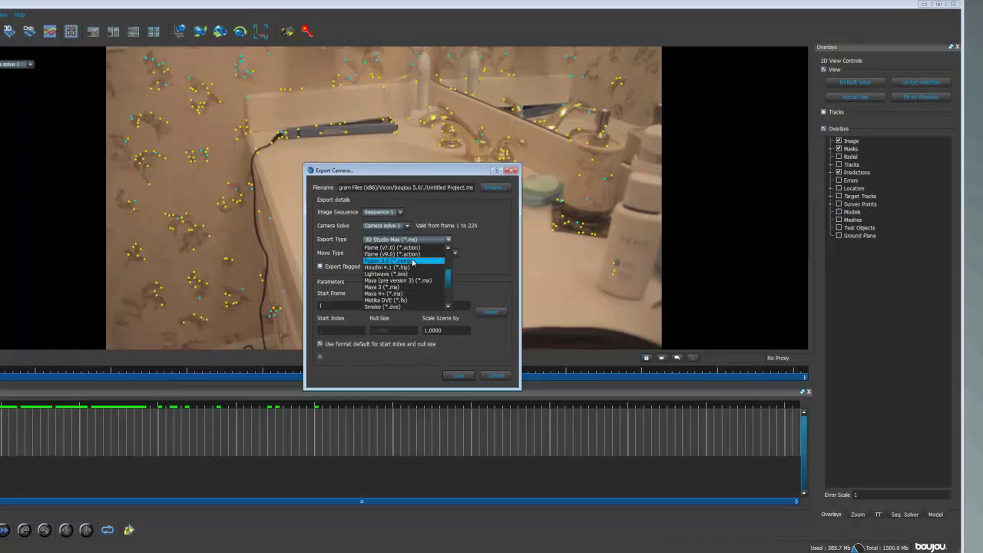
{"action": "scroll", "coordinate": [411, 264], "scroll_direction": "down", "scroll_amount": 1}
{"action": "scroll", "coordinate": [404, 268], "scroll_direction": "down", "scroll_amount": 2}
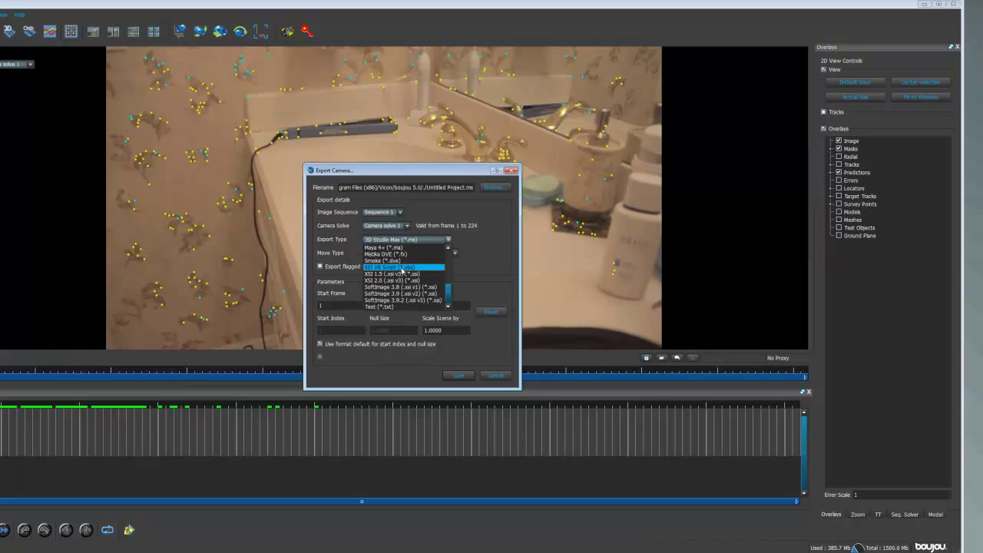
{"action": "scroll", "coordinate": [404, 269], "scroll_direction": "up", "scroll_amount": 4}
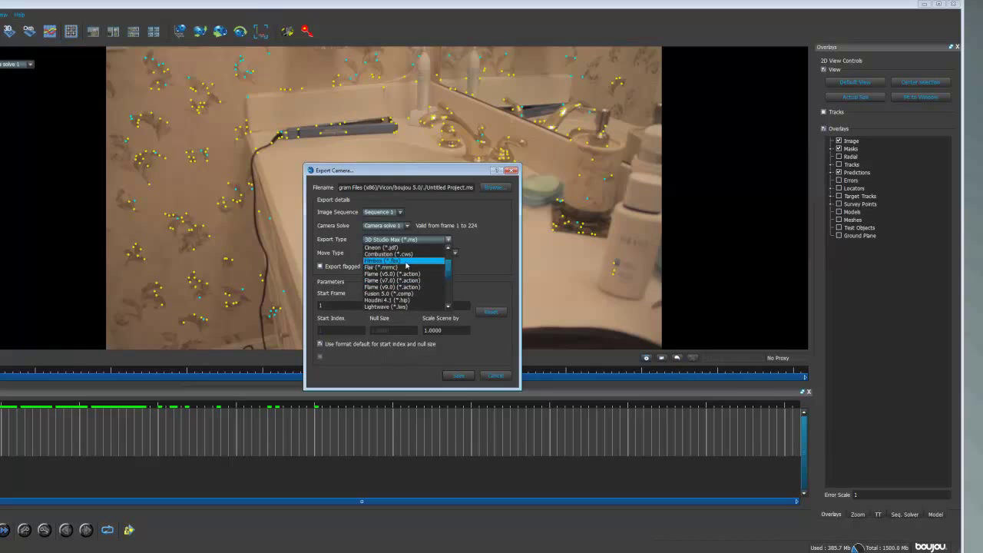
{"action": "scroll", "coordinate": [403, 269], "scroll_direction": "up", "scroll_amount": 1}
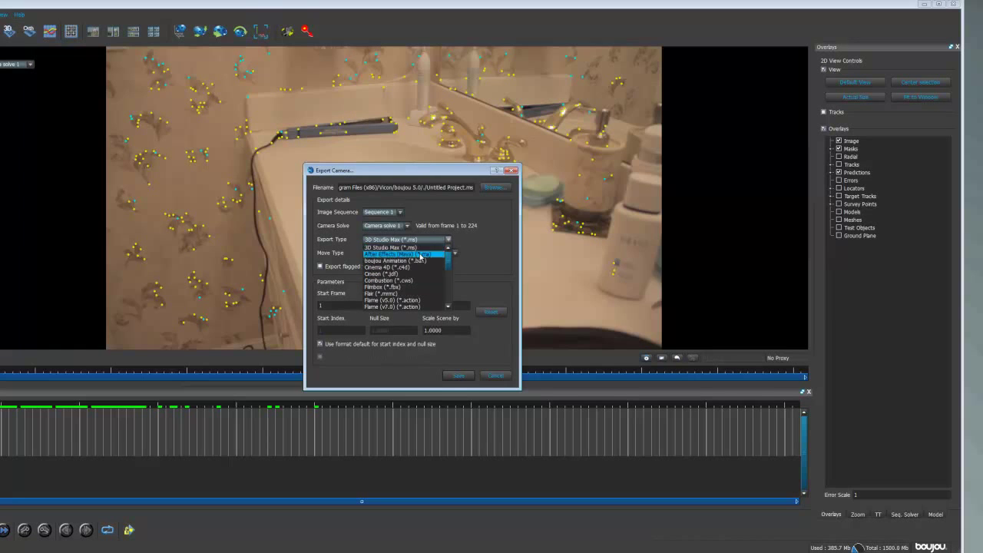
{"action": "left_click", "coordinate": [414, 248]}
Review the Move Type options and choose Moving Camera, Static Scene.
{"action": "left_click", "coordinate": [411, 254]}
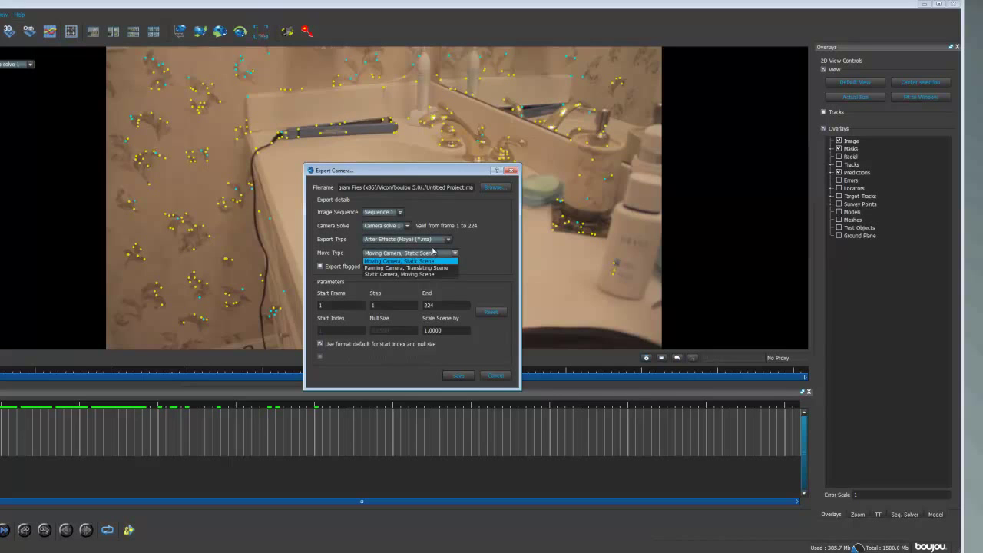
{"action": "left_click", "coordinate": [519, 185]}
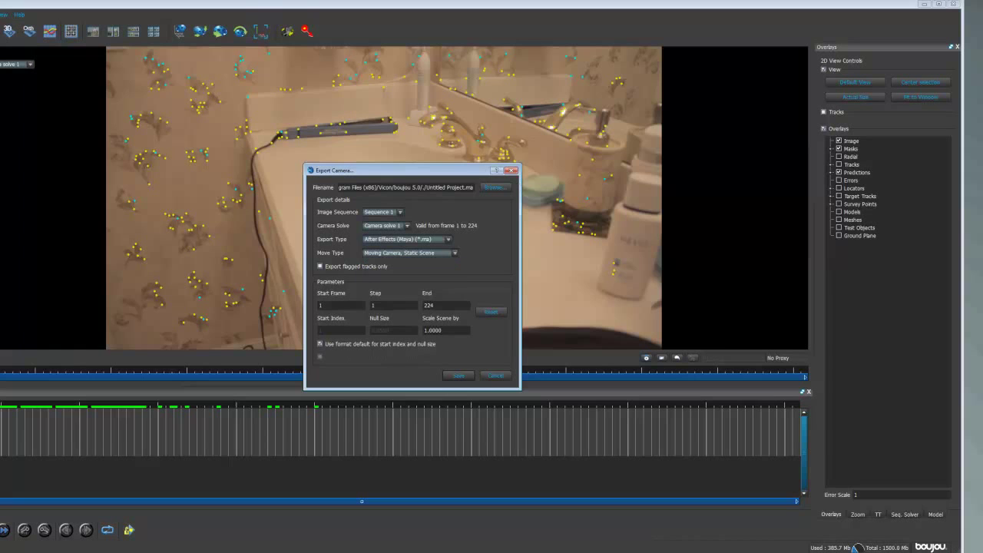
{"action": "left_click", "coordinate": [414, 254]}
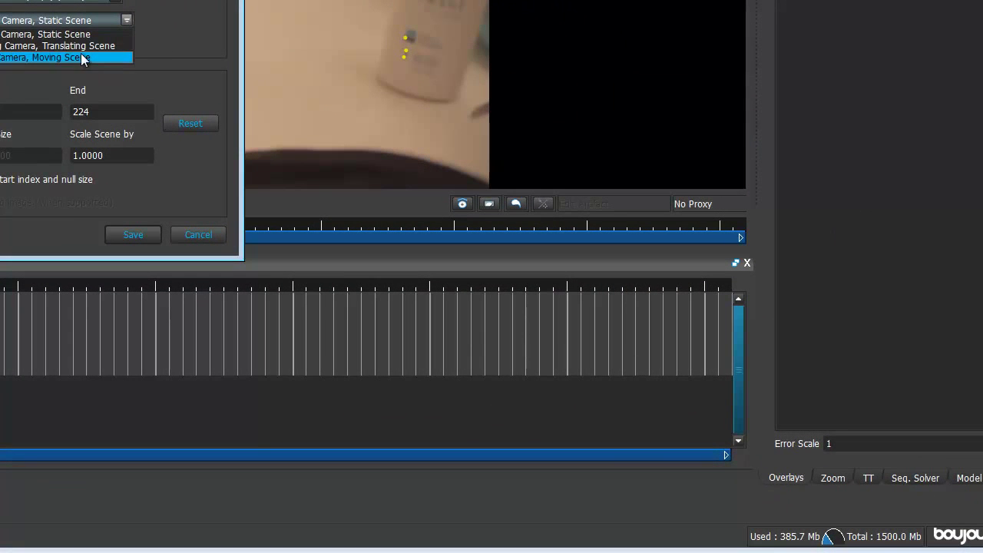
{"action": "left_click", "coordinate": [160, 3]}
{"action": "left_click", "coordinate": [123, 24]}
{"action": "left_click", "coordinate": [115, 34]}
Set the Scale Scene by value of the camera export to 100.
{"action": "left_click", "coordinate": [121, 161]}
{"action": "left_click_drag", "start_coordinate": [120, 164], "coordinate": [74, 156]}
{"action": "key", "text": "BackSpace"}
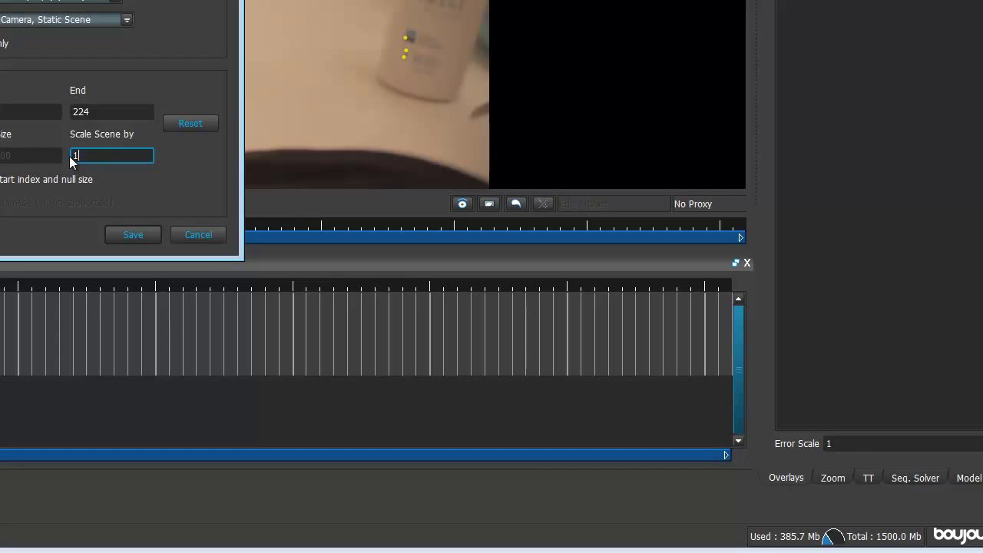
{"action": "type", "text": "00"}
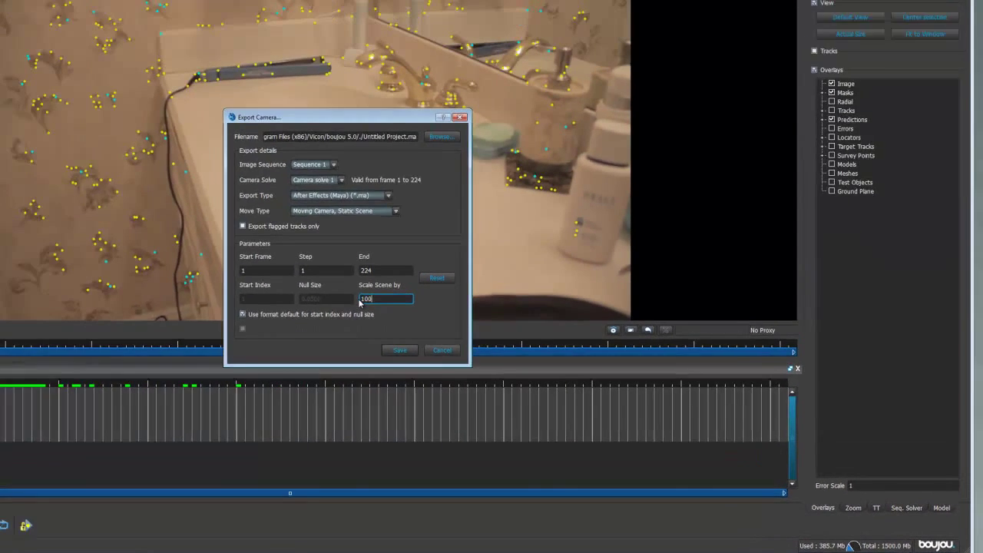
{"action": "left_click", "coordinate": [477, 342]}
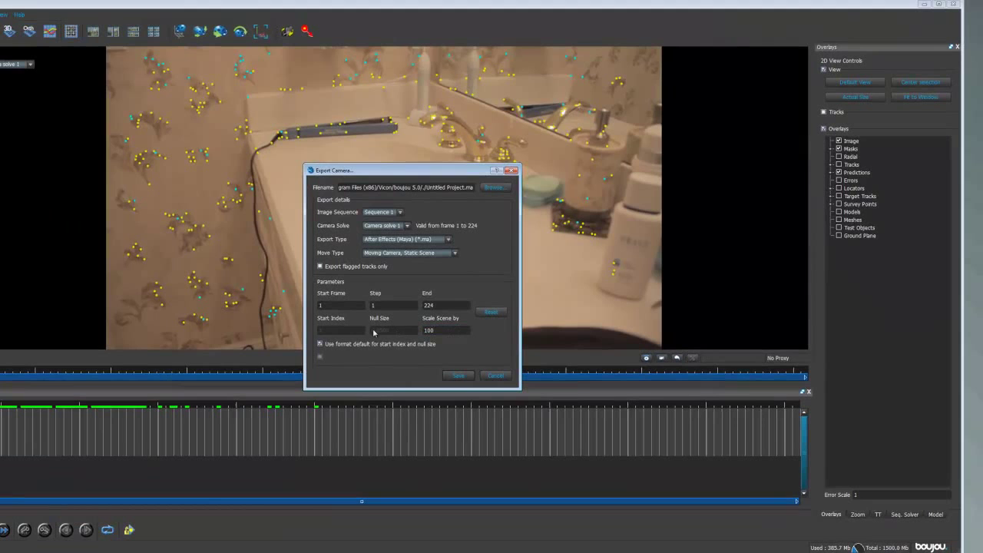
Export the camera solve as Untitled Project.ma into the boujou 5.0 folder.
{"action": "left_click", "coordinate": [452, 376]}
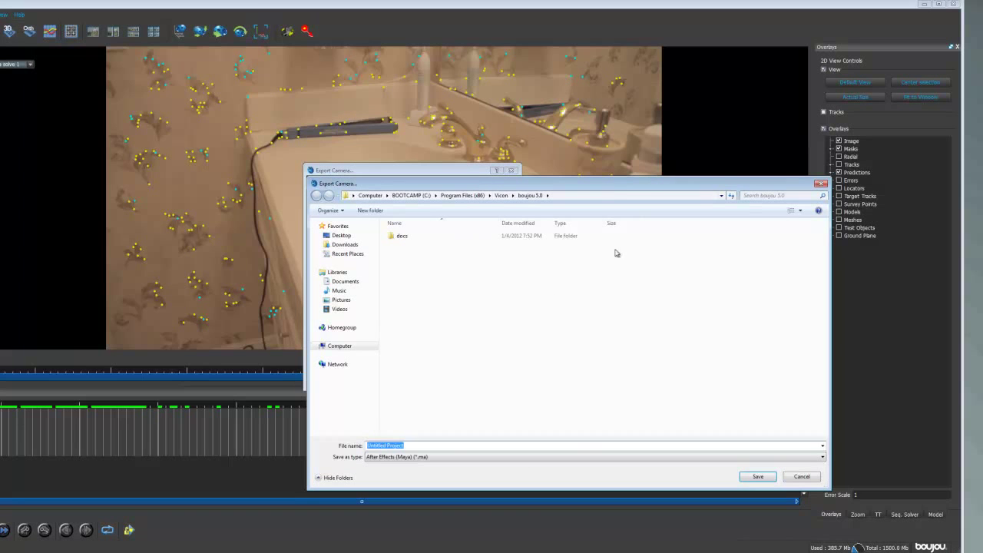
{"action": "left_click", "coordinate": [757, 475]}
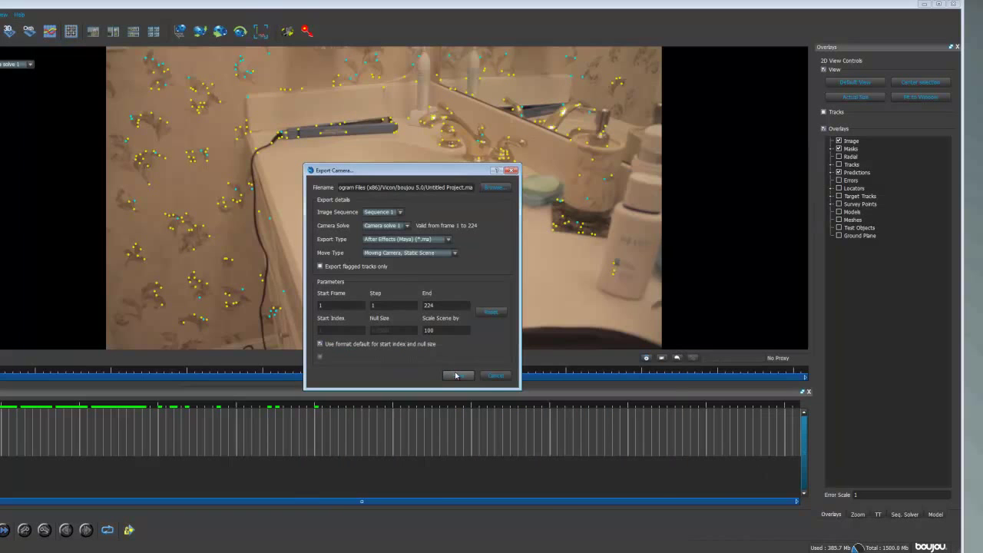
{"action": "left_click", "coordinate": [457, 376]}
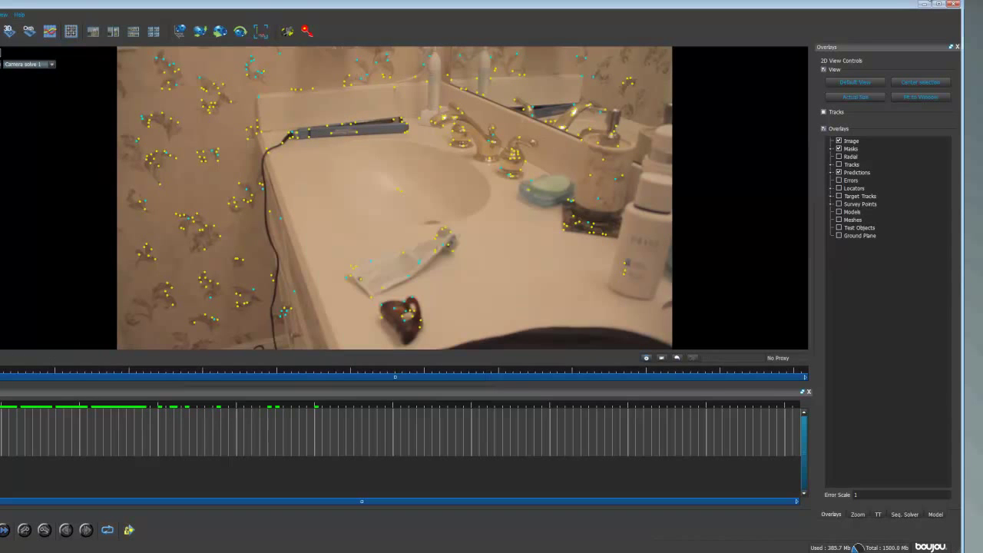
Close boujou without saving the project changes and dismiss the error reporting dialogs.
{"action": "left_click", "coordinate": [953, 4]}
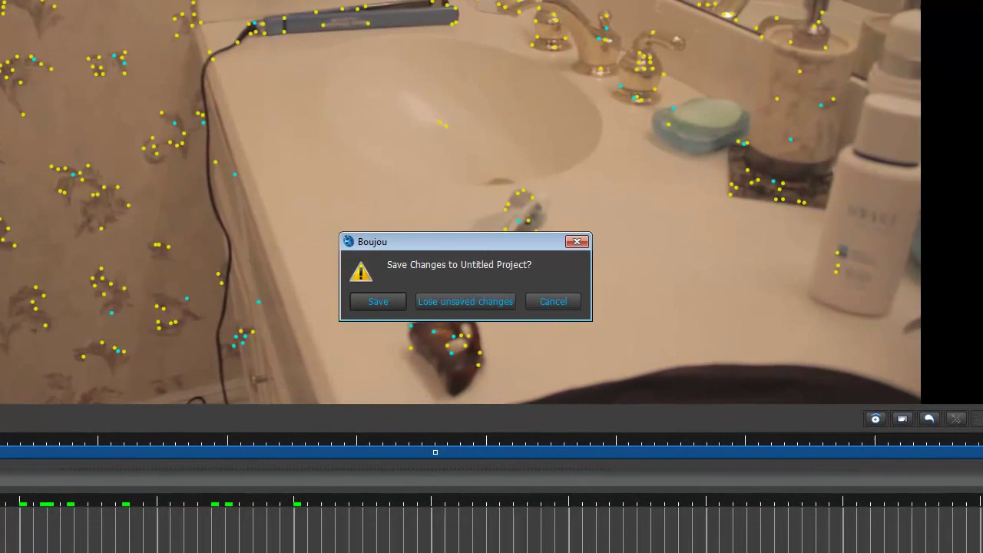
{"action": "left_click", "coordinate": [490, 300]}
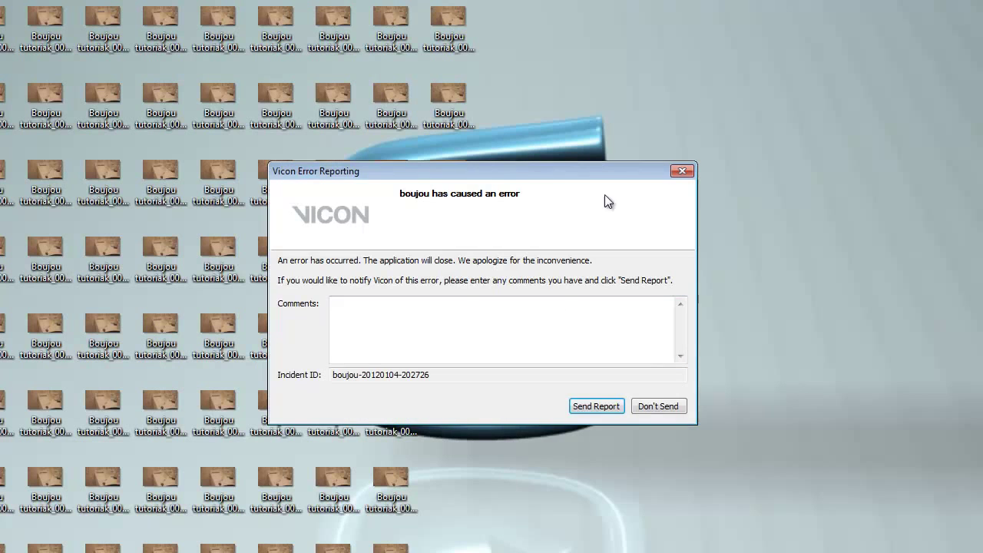
{"action": "left_click", "coordinate": [681, 171]}
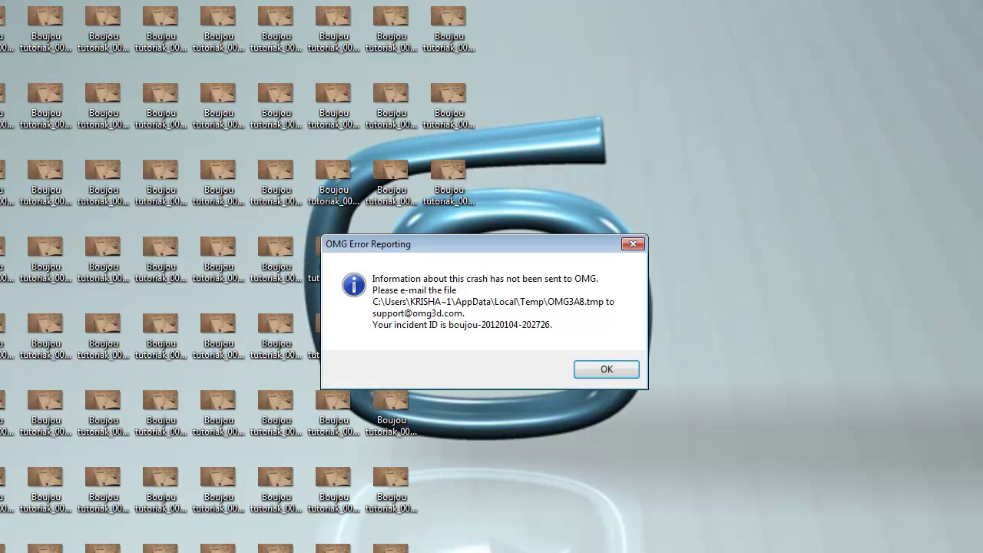
{"action": "left_click", "coordinate": [603, 370]}
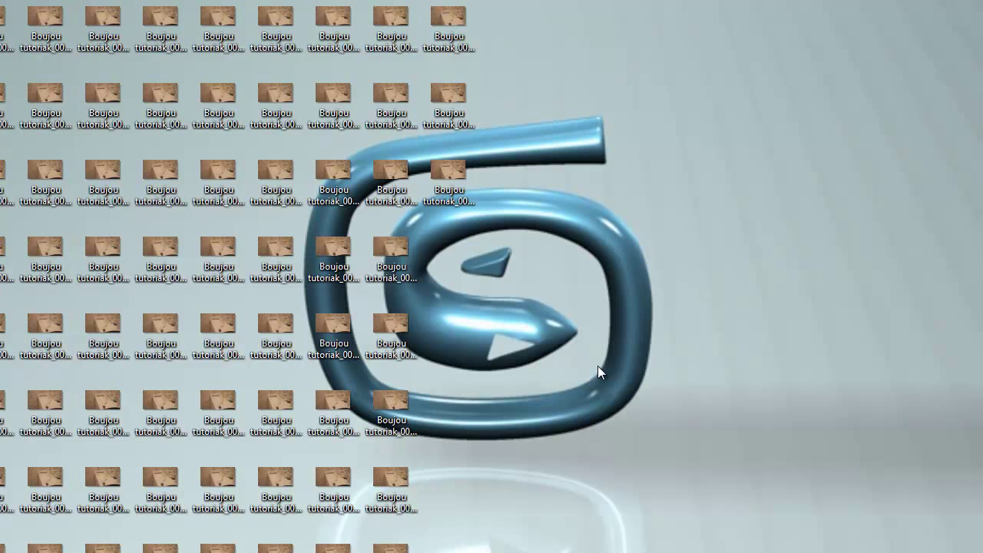